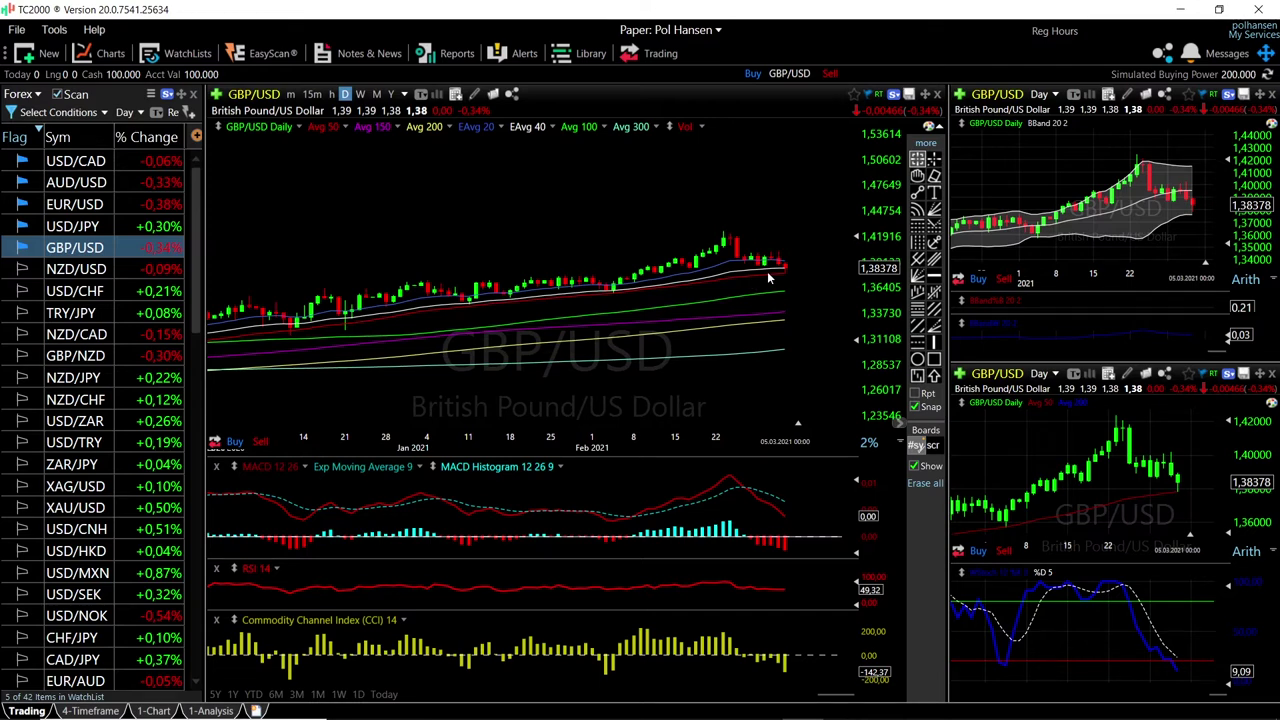
Step: Zoom the GBP/USD daily chart in and out to review its recent candles
{"action": "scroll", "coordinate": [769, 278], "scroll_direction": "up", "scroll_amount": 3}
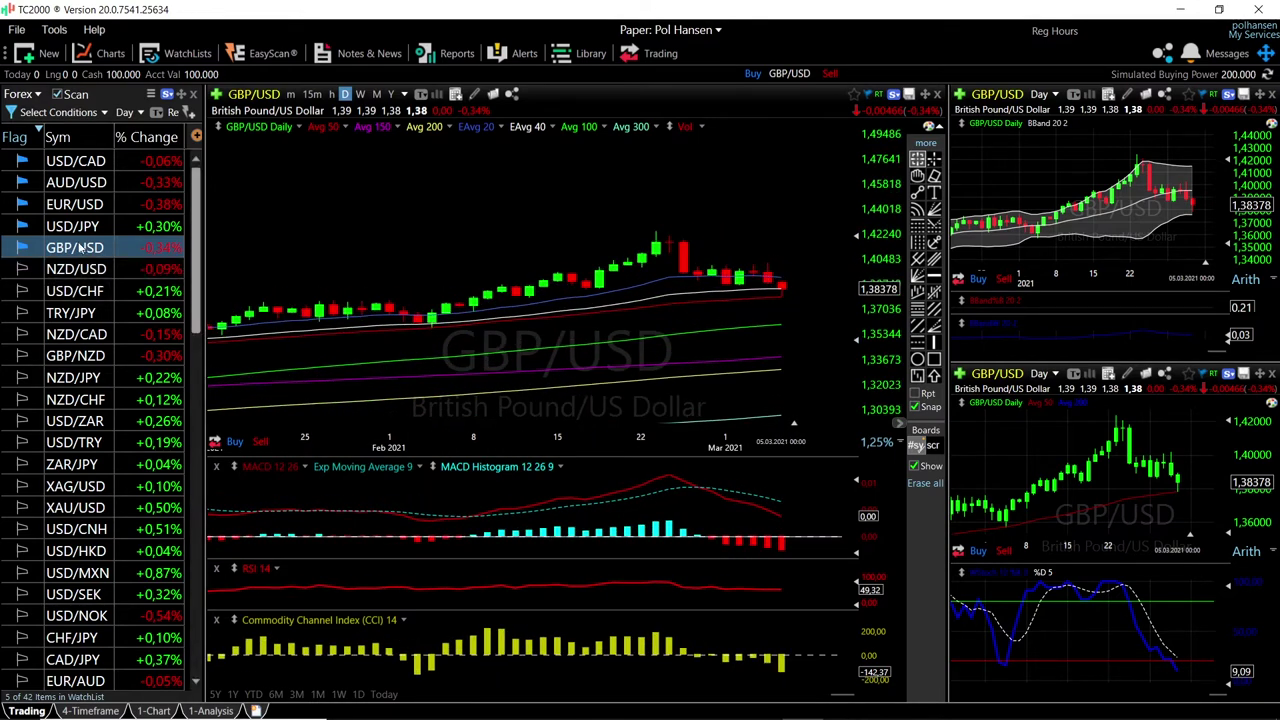
{"action": "scroll", "coordinate": [786, 306], "scroll_direction": "up", "scroll_amount": 2}
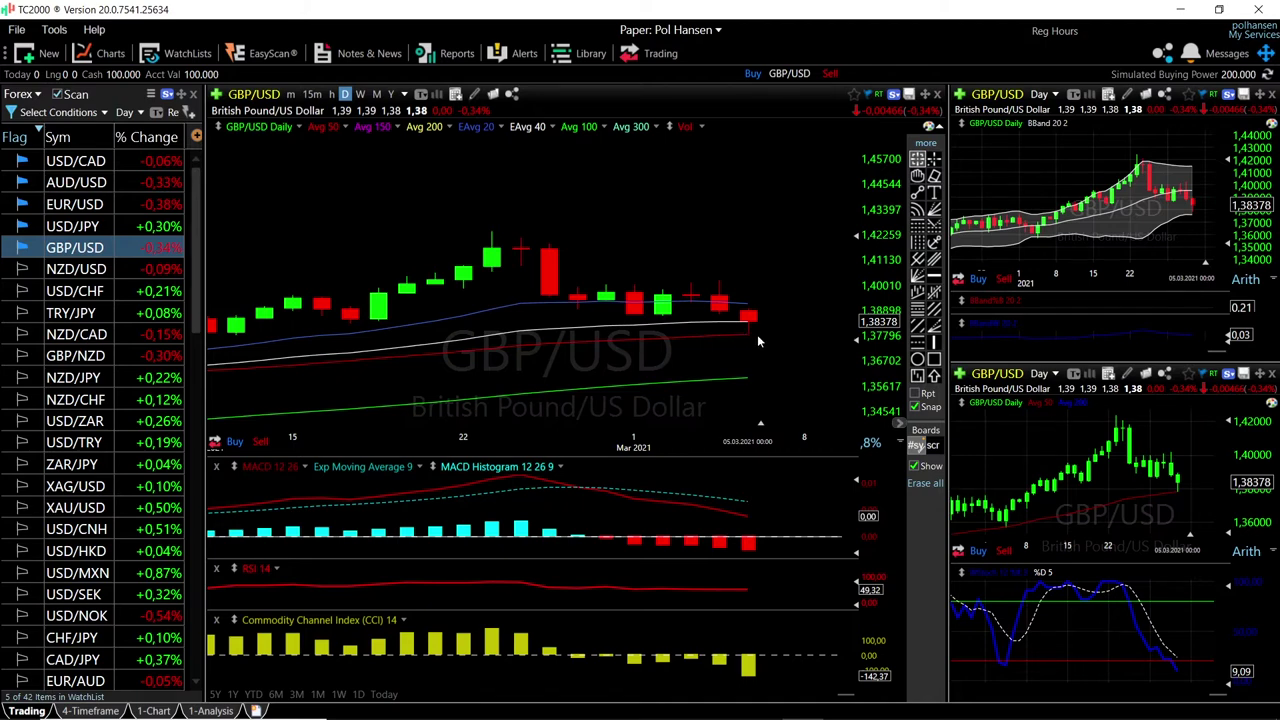
{"action": "scroll", "coordinate": [757, 342], "scroll_direction": "down", "scroll_amount": 3}
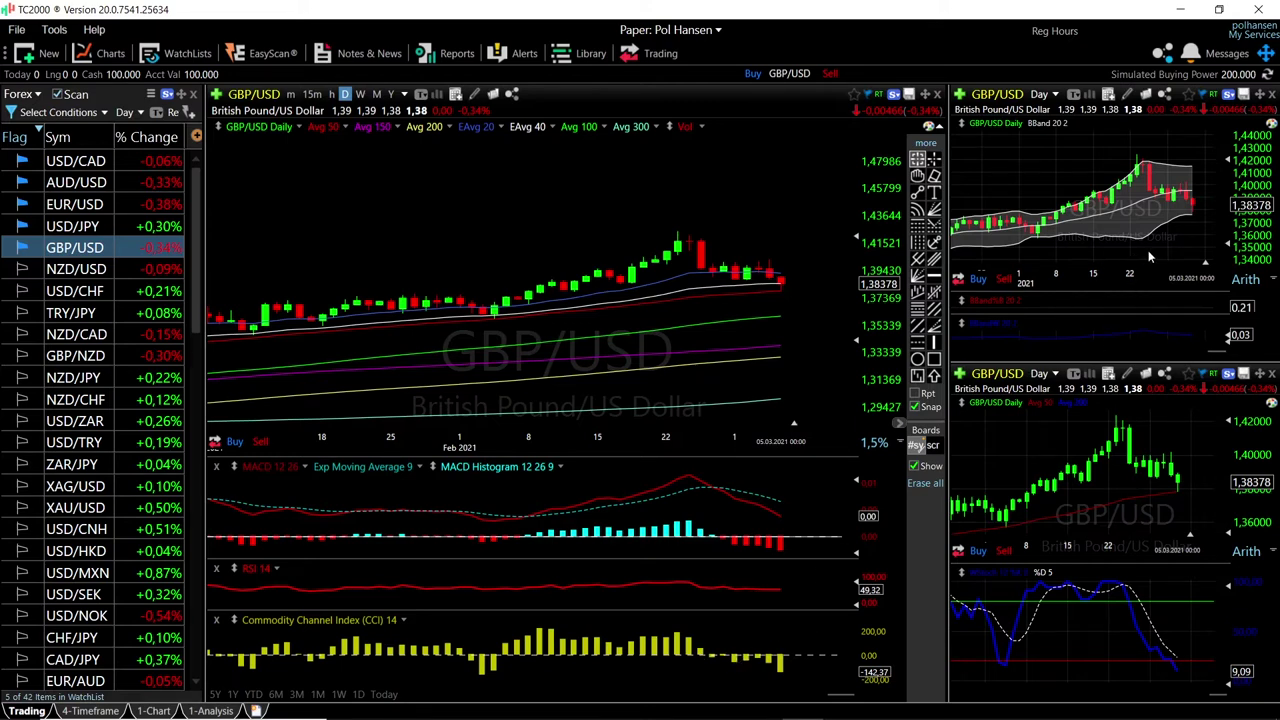
{"action": "scroll", "coordinate": [1197, 208], "scroll_direction": "up", "scroll_amount": 3}
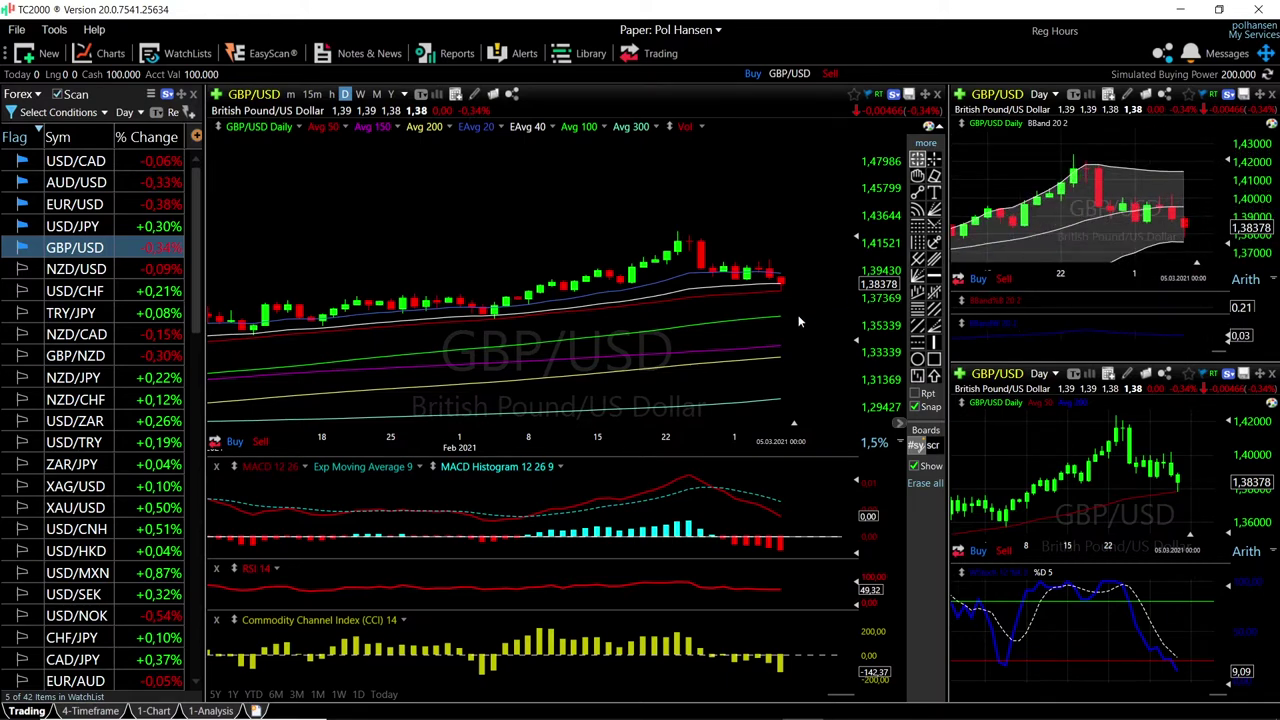
{"action": "scroll", "coordinate": [799, 321], "scroll_direction": "up", "scroll_amount": 2}
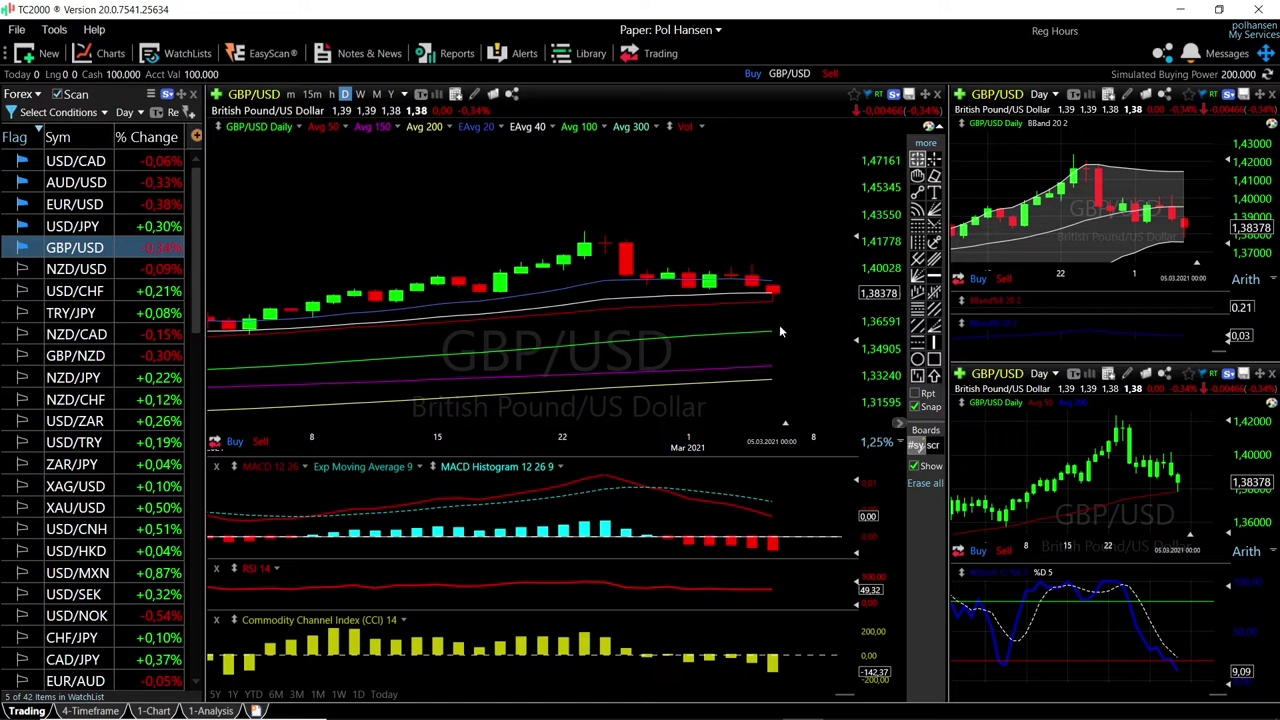
{"action": "scroll", "coordinate": [770, 325], "scroll_direction": "down", "scroll_amount": 5}
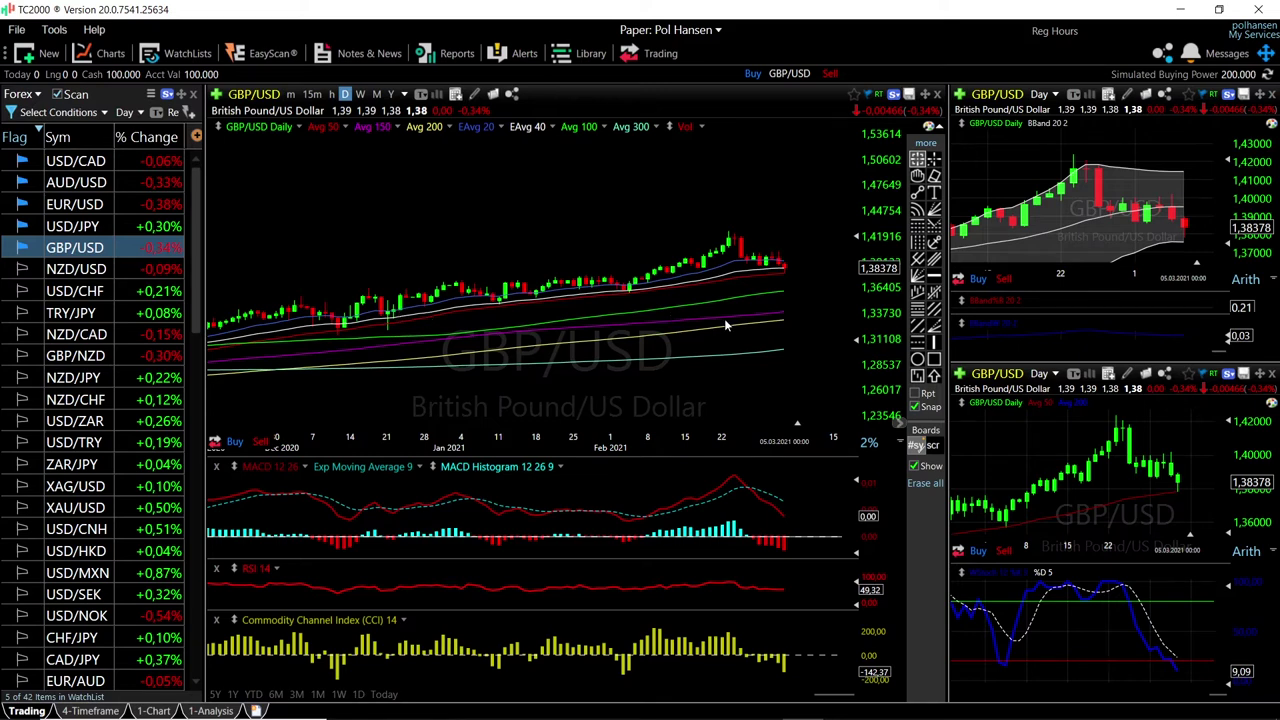
{"action": "scroll", "coordinate": [724, 318], "scroll_direction": "up", "scroll_amount": 5}
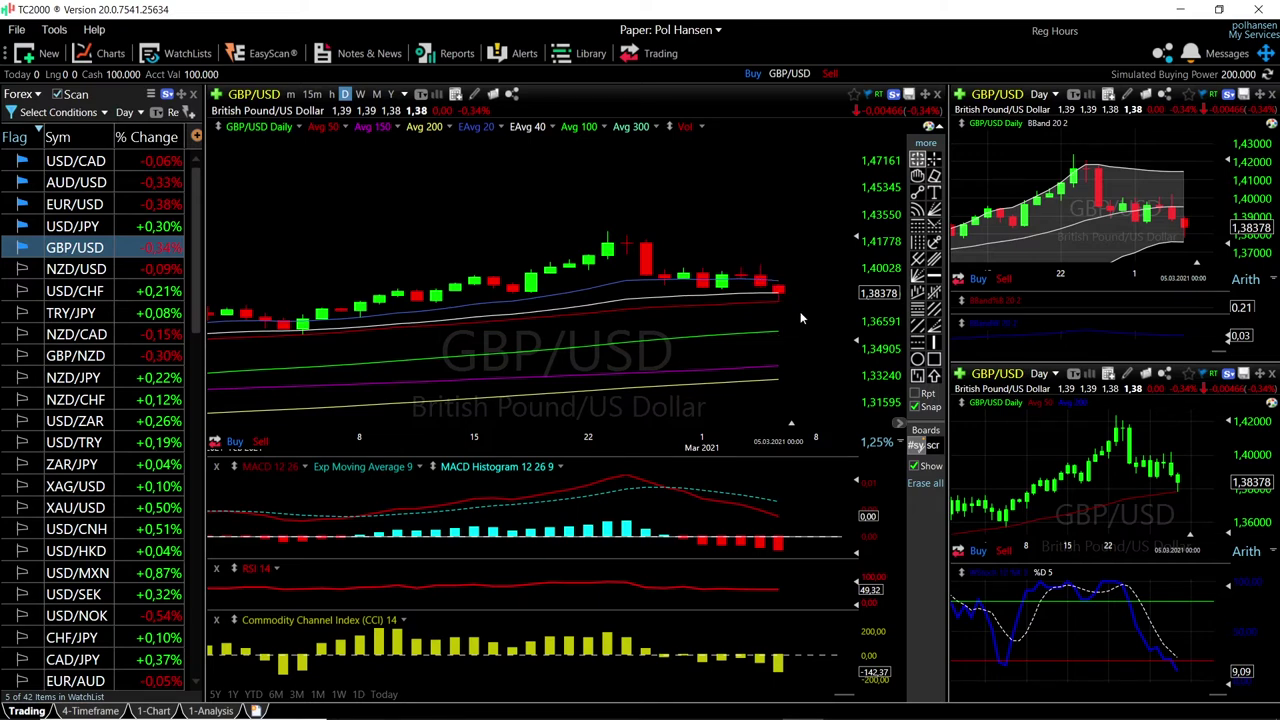
Step: Read the price readouts for the latest and 3.5.21 candles, then show USD/JPY on all charts
{"action": "left_click", "coordinate": [760, 263]}
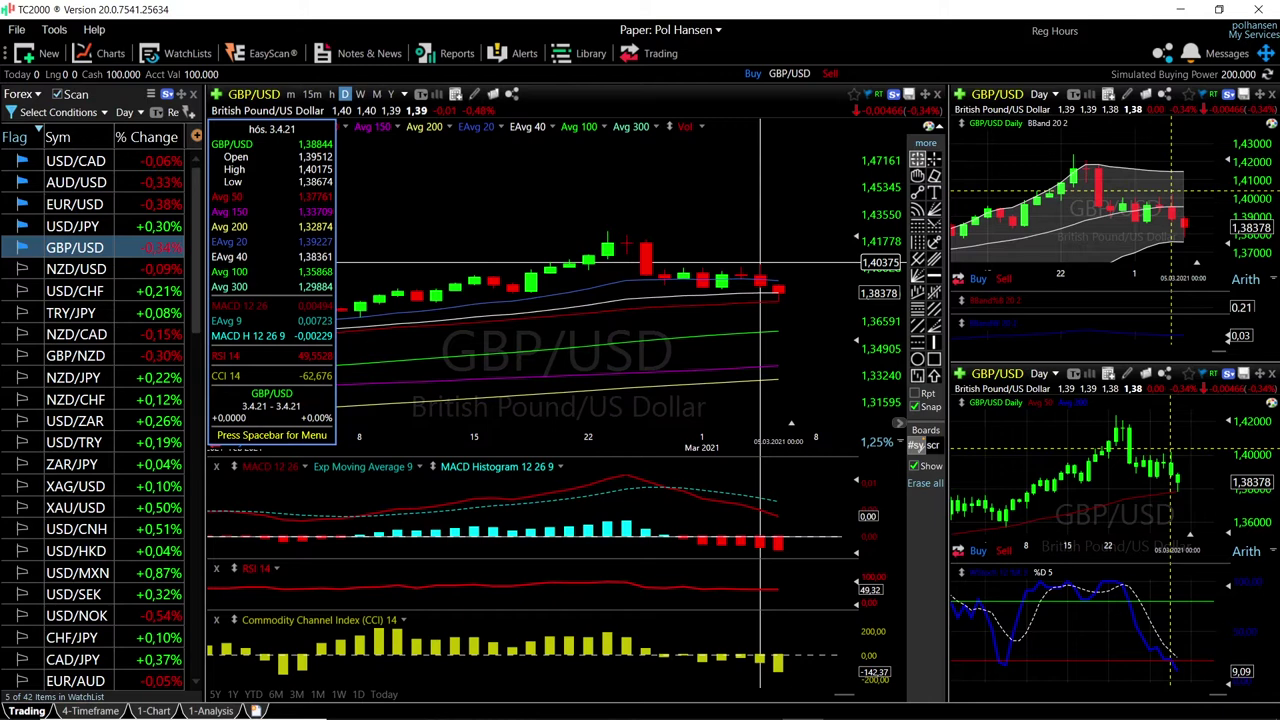
{"action": "left_click", "coordinate": [628, 243]}
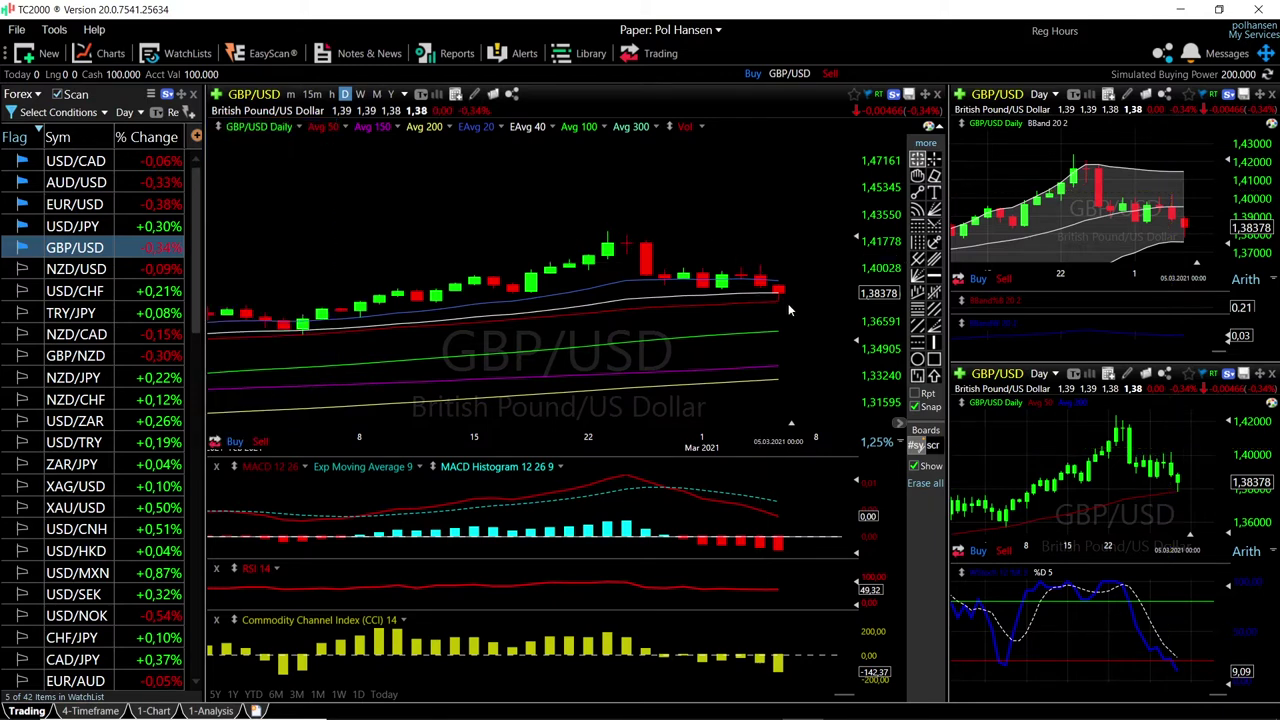
{"action": "left_click", "coordinate": [785, 328]}
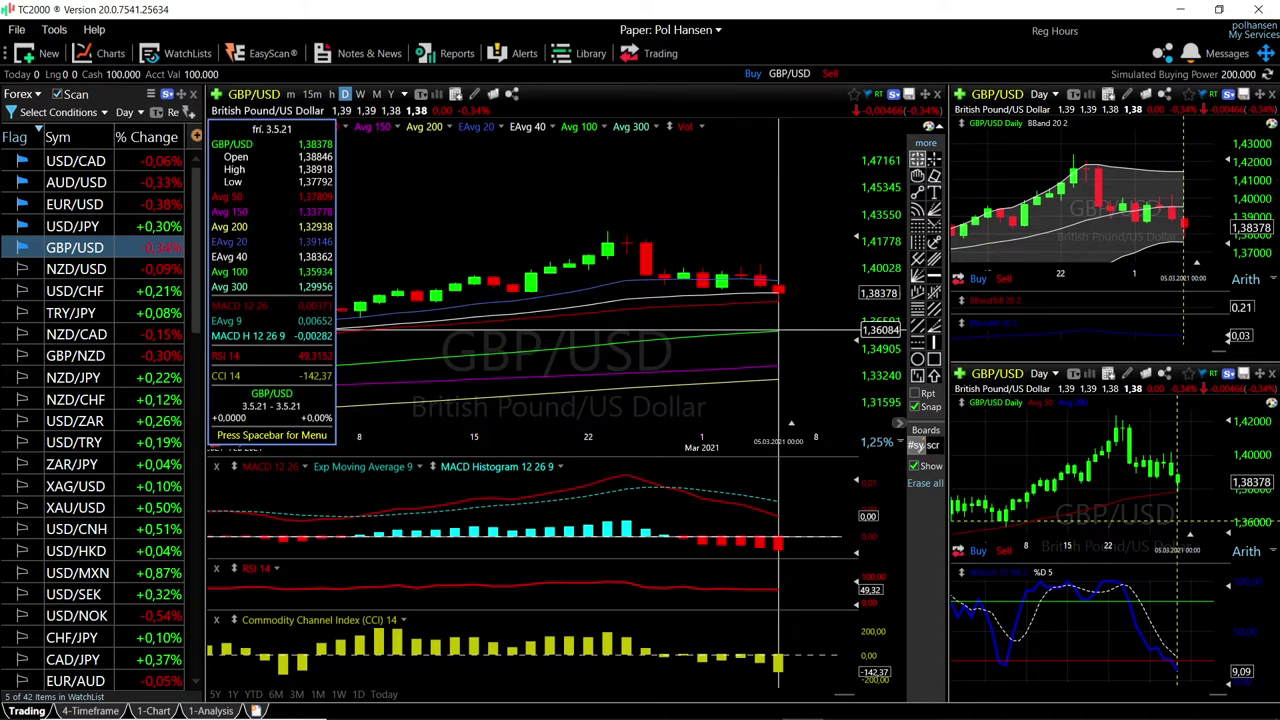
{"action": "left_click", "coordinate": [72, 228]}
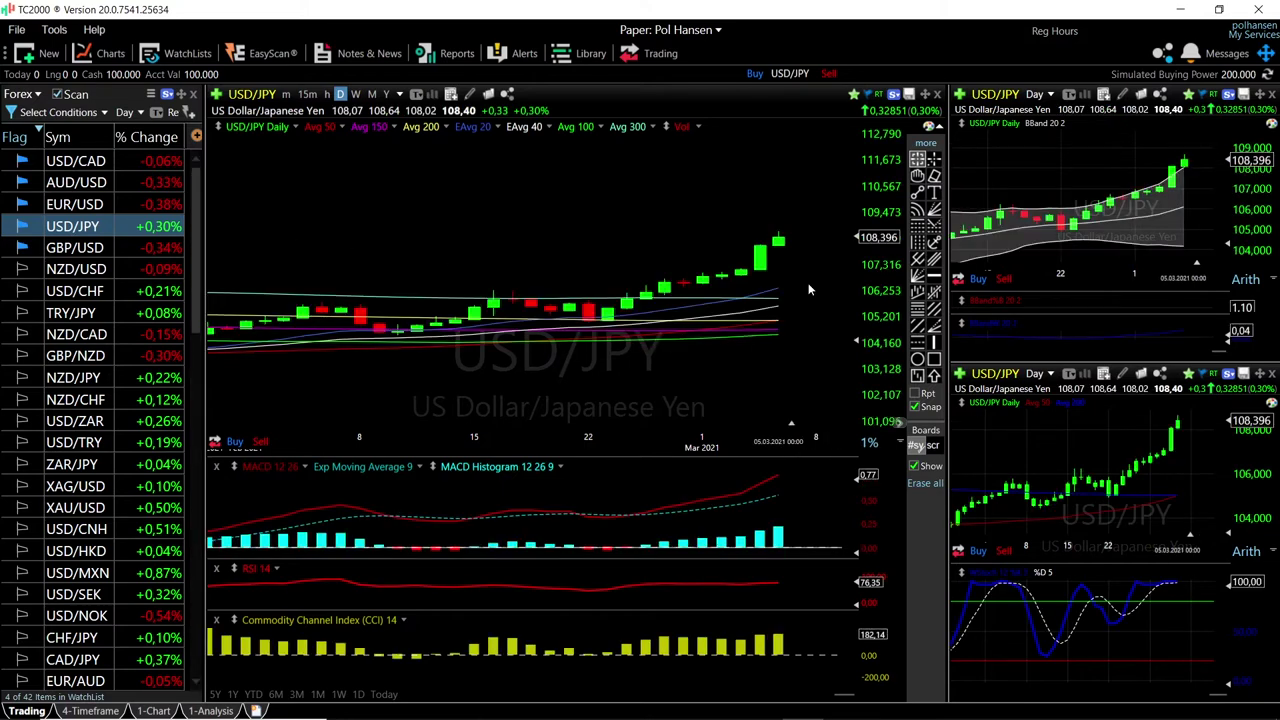
{"action": "scroll", "coordinate": [810, 290], "scroll_direction": "down", "scroll_amount": 3}
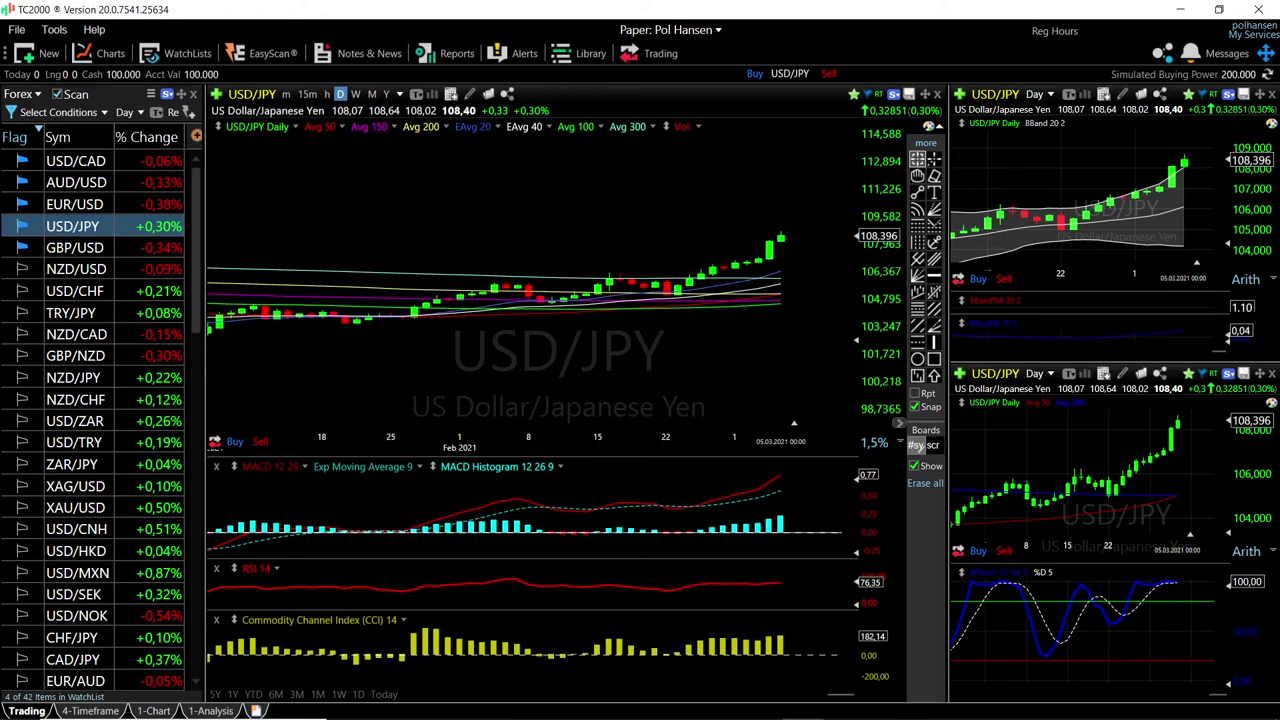
{"action": "left_click", "coordinate": [791, 238]}
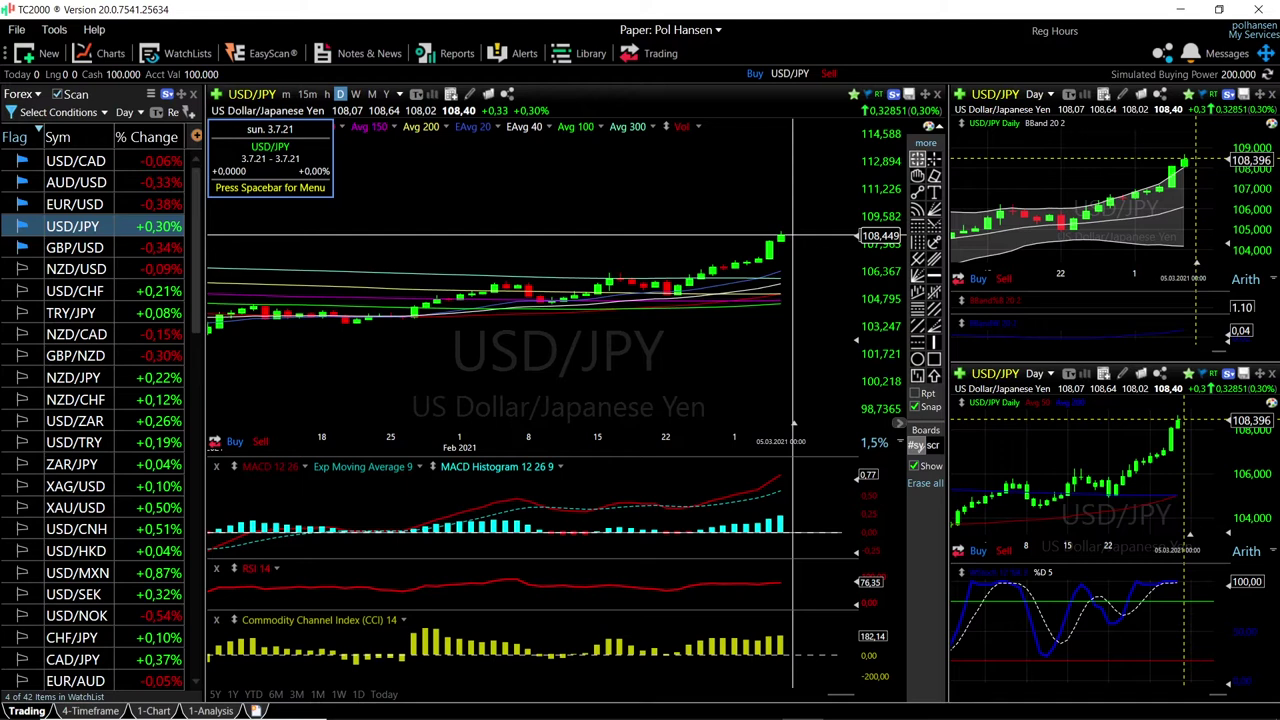
{"action": "left_click_drag", "start_coordinate": [791, 238], "coordinate": [791, 270]}
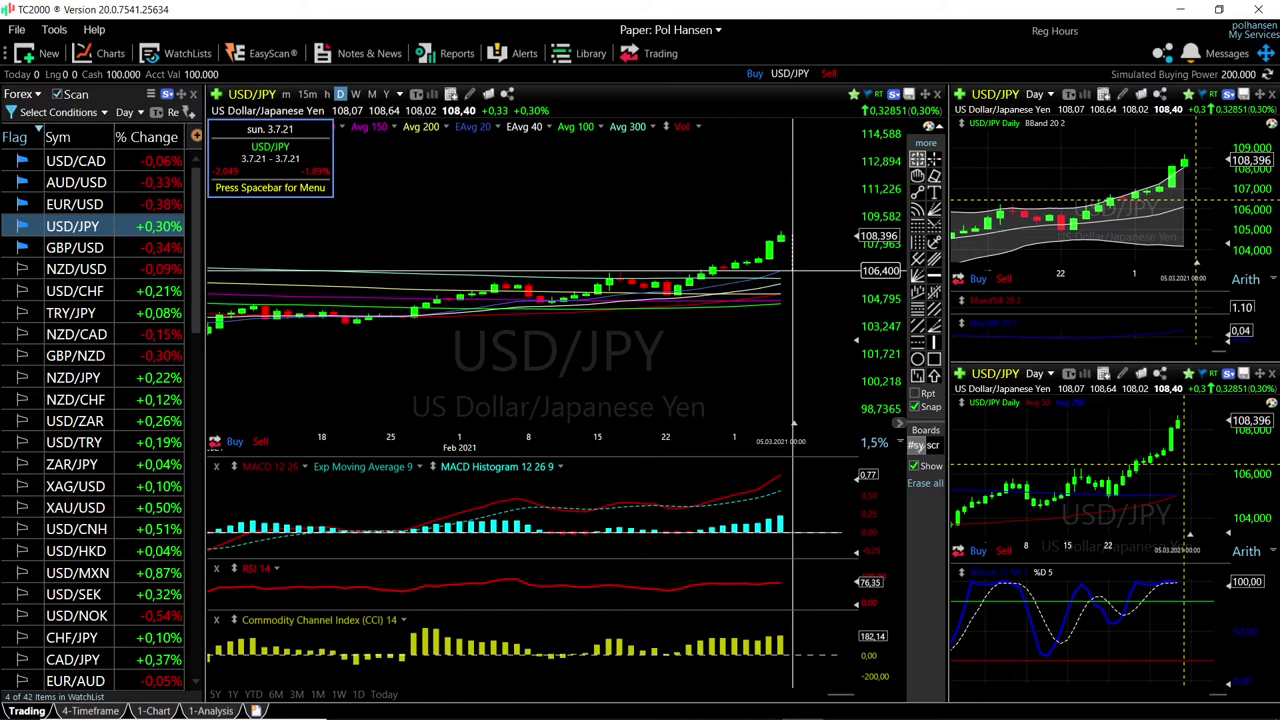
{"action": "left_click_drag", "start_coordinate": [794, 270], "coordinate": [795, 266]}
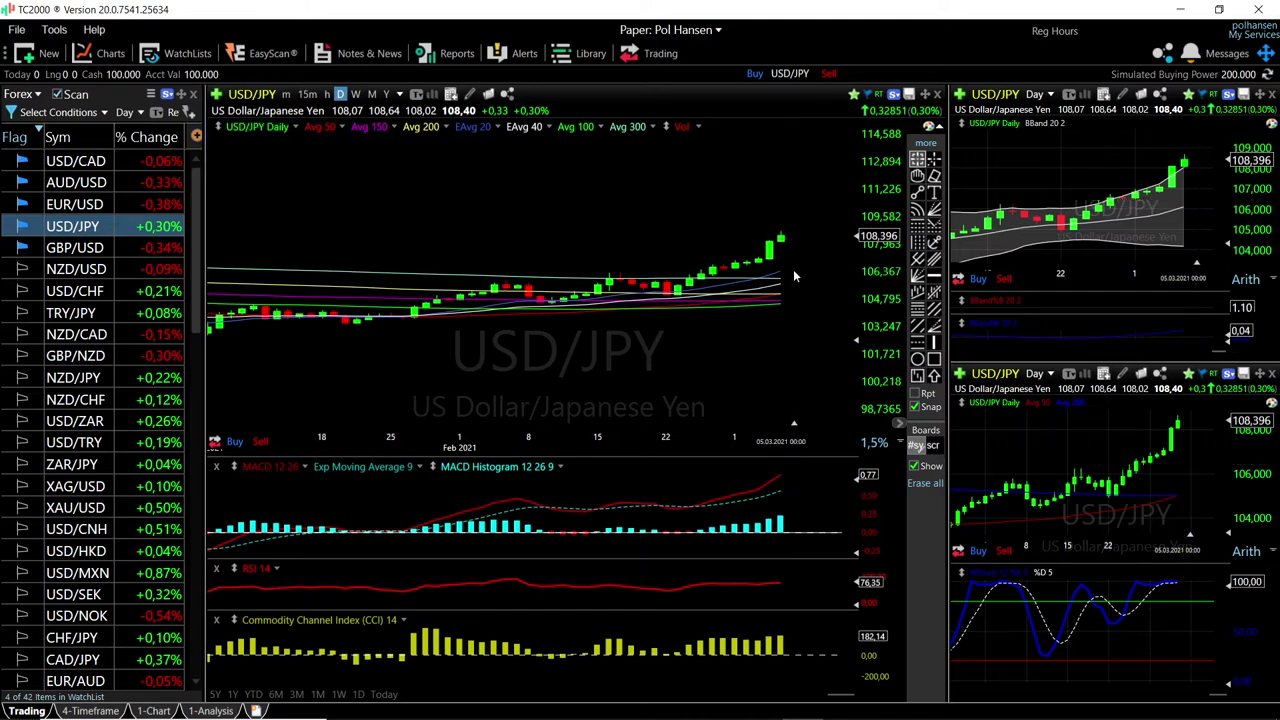
{"action": "scroll", "coordinate": [796, 267], "scroll_direction": "up", "scroll_amount": 3}
{"action": "scroll", "coordinate": [810, 266], "scroll_direction": "down", "scroll_amount": 10}
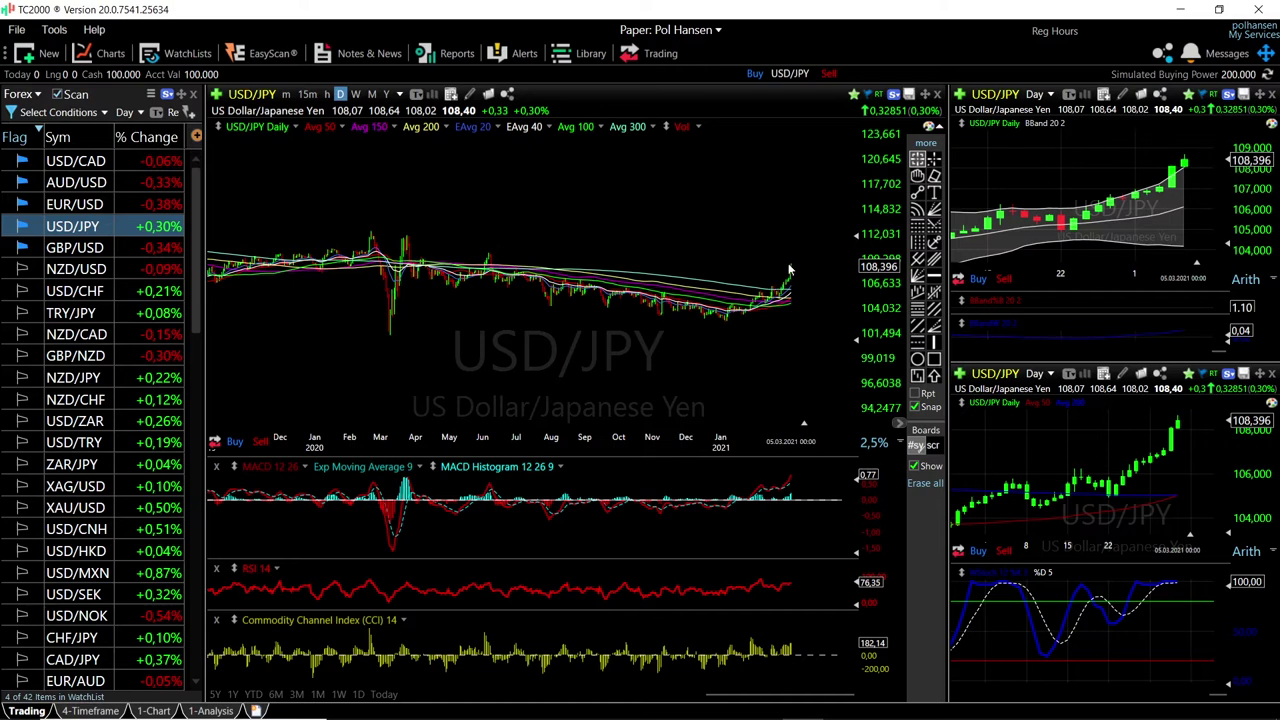
Step: Draw two parallel rising trendlines from the early-January low to the 108.40 last bar
{"action": "left_click", "coordinate": [918, 193]}
{"action": "mouse_move", "coordinate": [722, 317]}
{"action": "left_mouse_down"}
{"action": "mouse_move", "coordinate": [802, 252]}
{"action": "mouse_move", "coordinate": [792, 267]}
{"action": "left_mouse_up"}
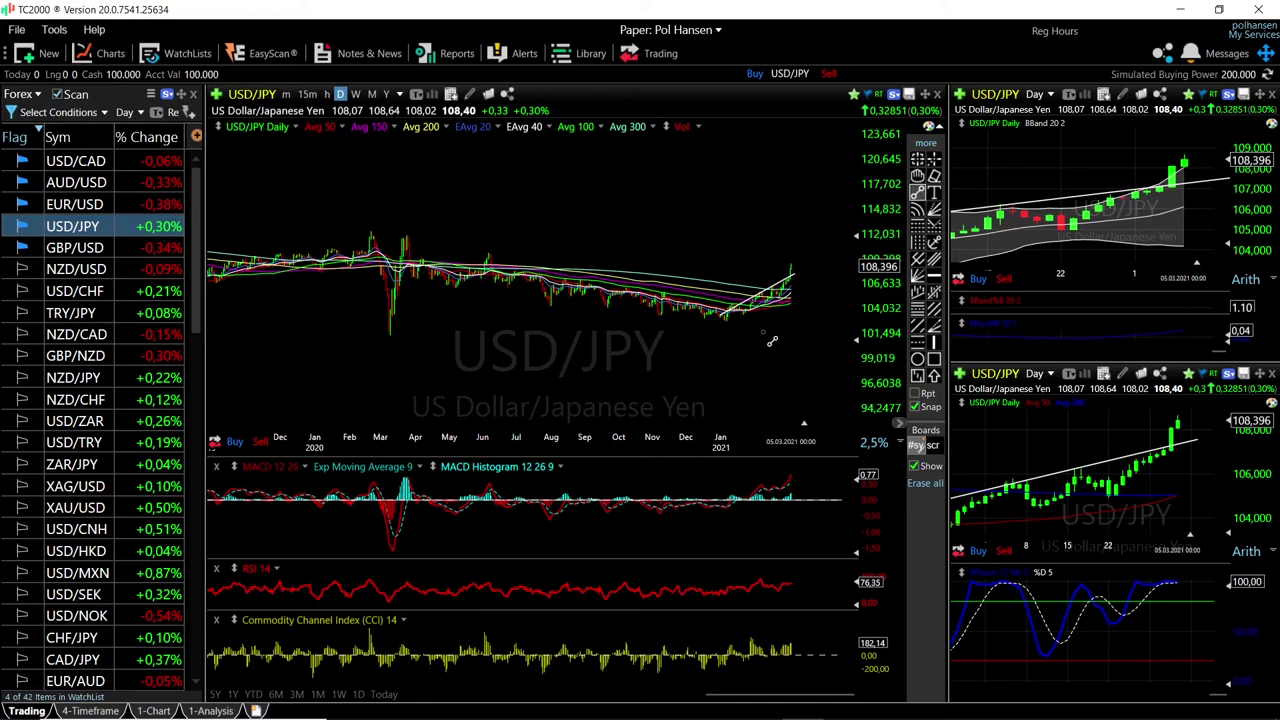
{"action": "mouse_move", "coordinate": [730, 332]}
{"action": "left_mouse_down"}
{"action": "mouse_move", "coordinate": [772, 325]}
{"action": "mouse_move", "coordinate": [797, 283]}
{"action": "left_mouse_up"}
{"action": "left_click_drag", "start_coordinate": [729, 331], "coordinate": [727, 335]}
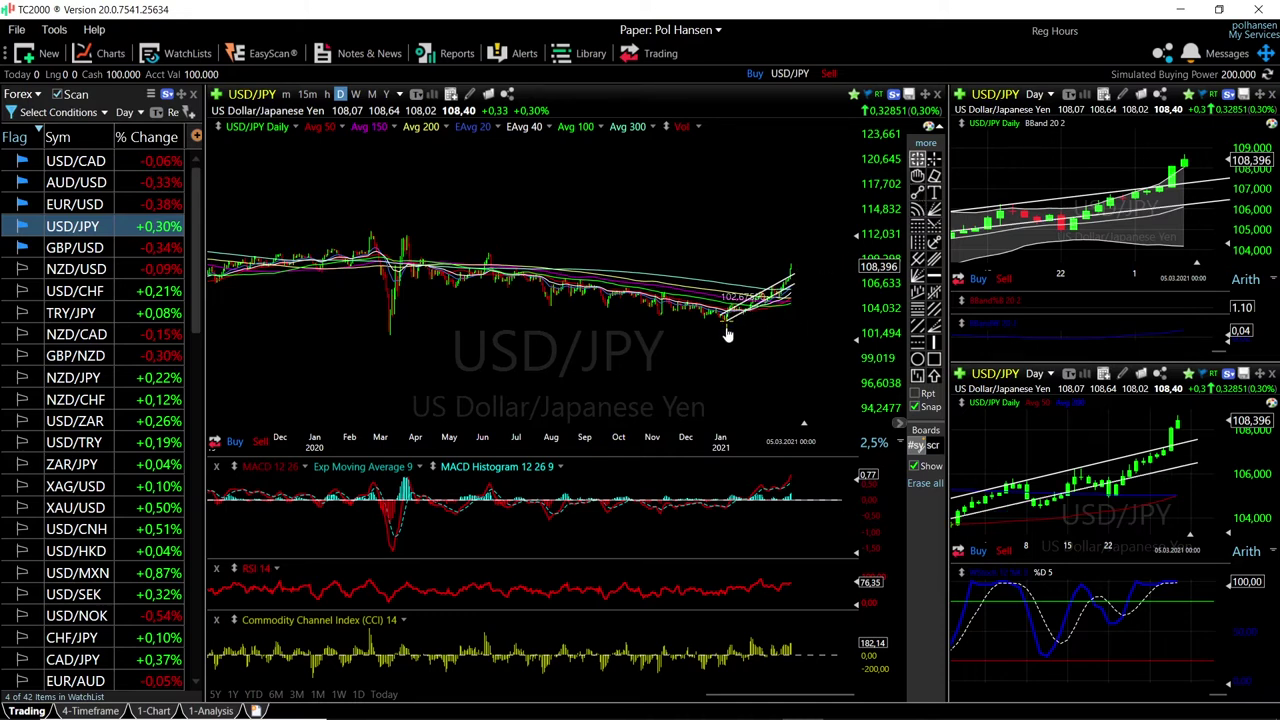
{"action": "scroll", "coordinate": [814, 290], "scroll_direction": "up", "scroll_amount": 5}
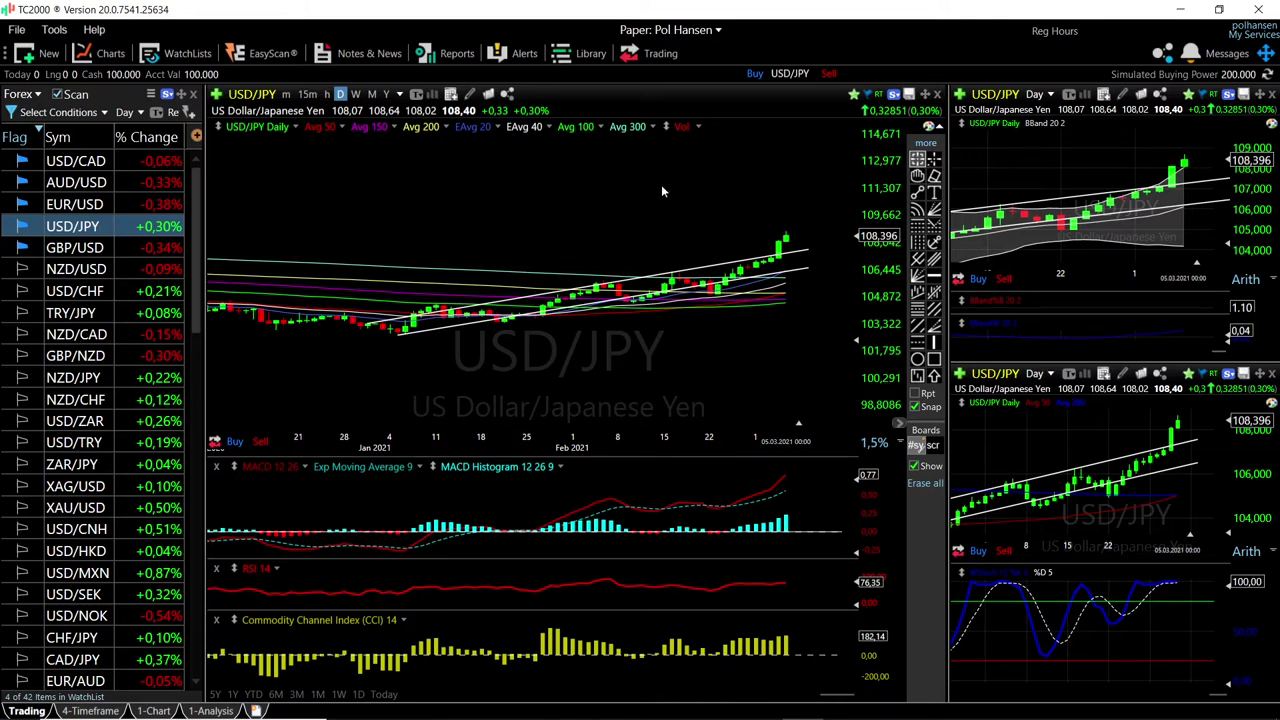
Step: Load EUR/USD on the charts and zoom through its daily price history
{"action": "left_click", "coordinate": [84, 206]}
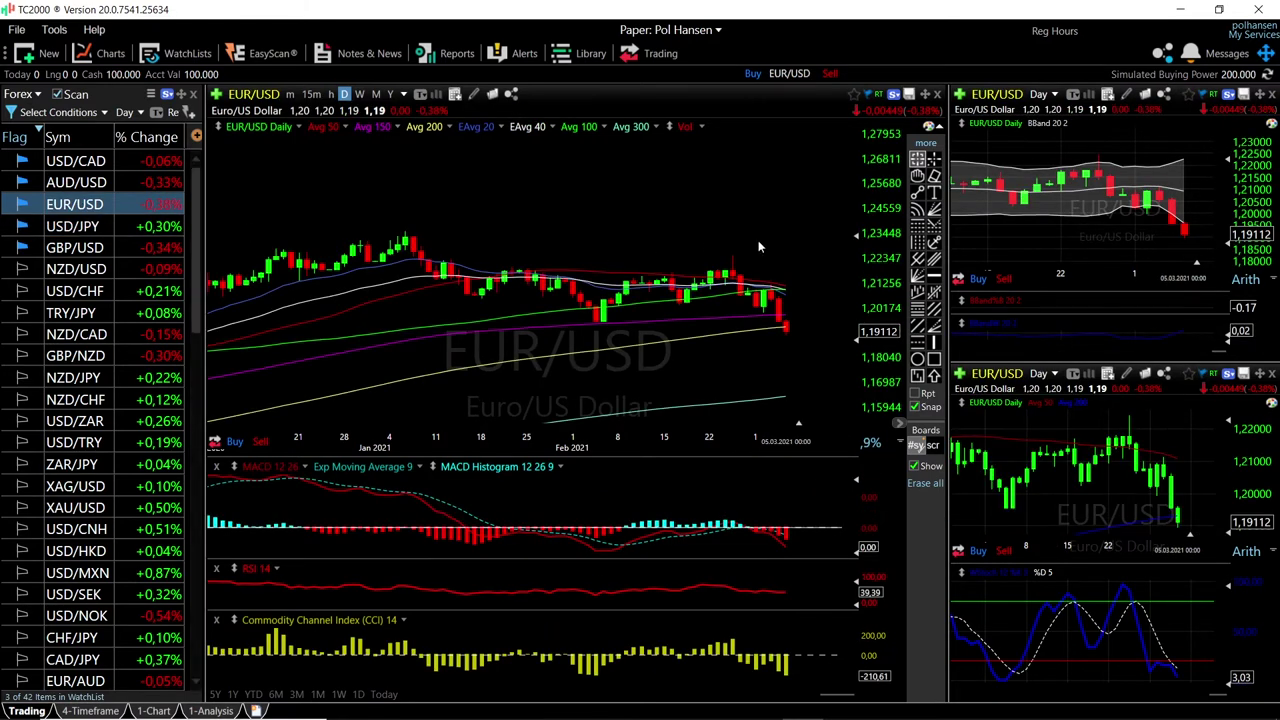
{"action": "scroll", "coordinate": [787, 272], "scroll_direction": "down", "scroll_amount": 3}
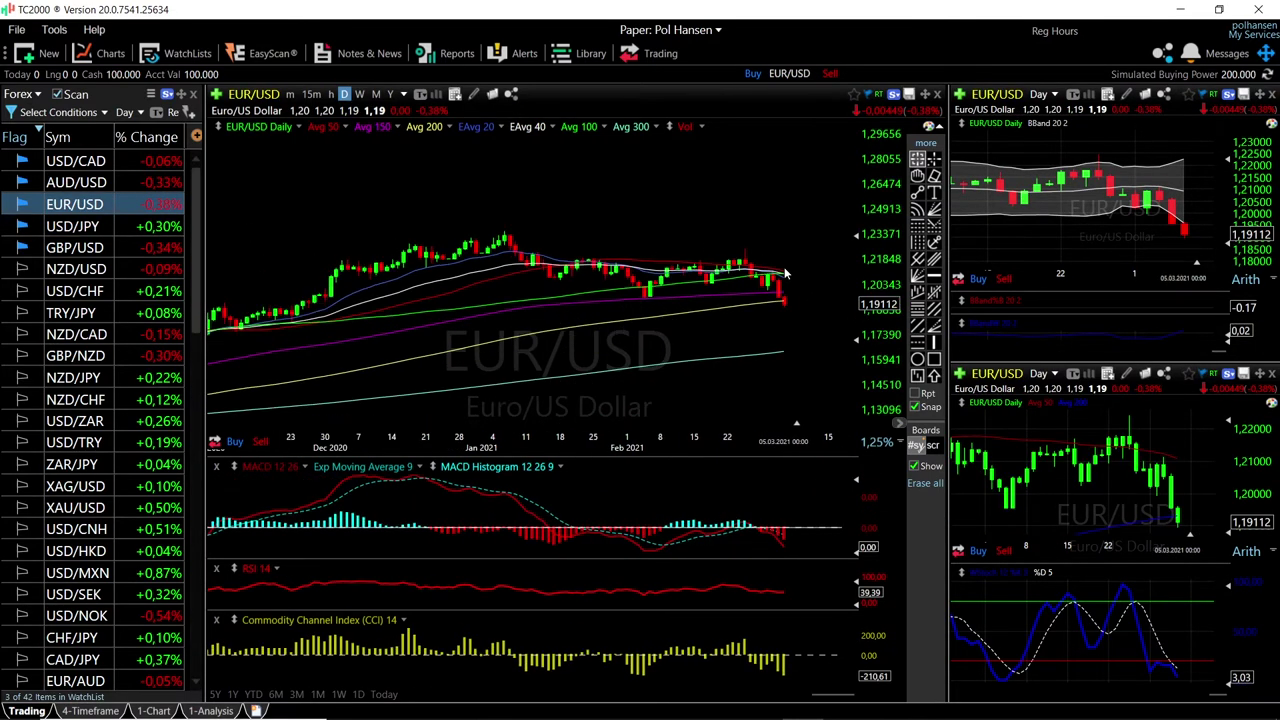
{"action": "scroll", "coordinate": [786, 272], "scroll_direction": "up", "scroll_amount": 3}
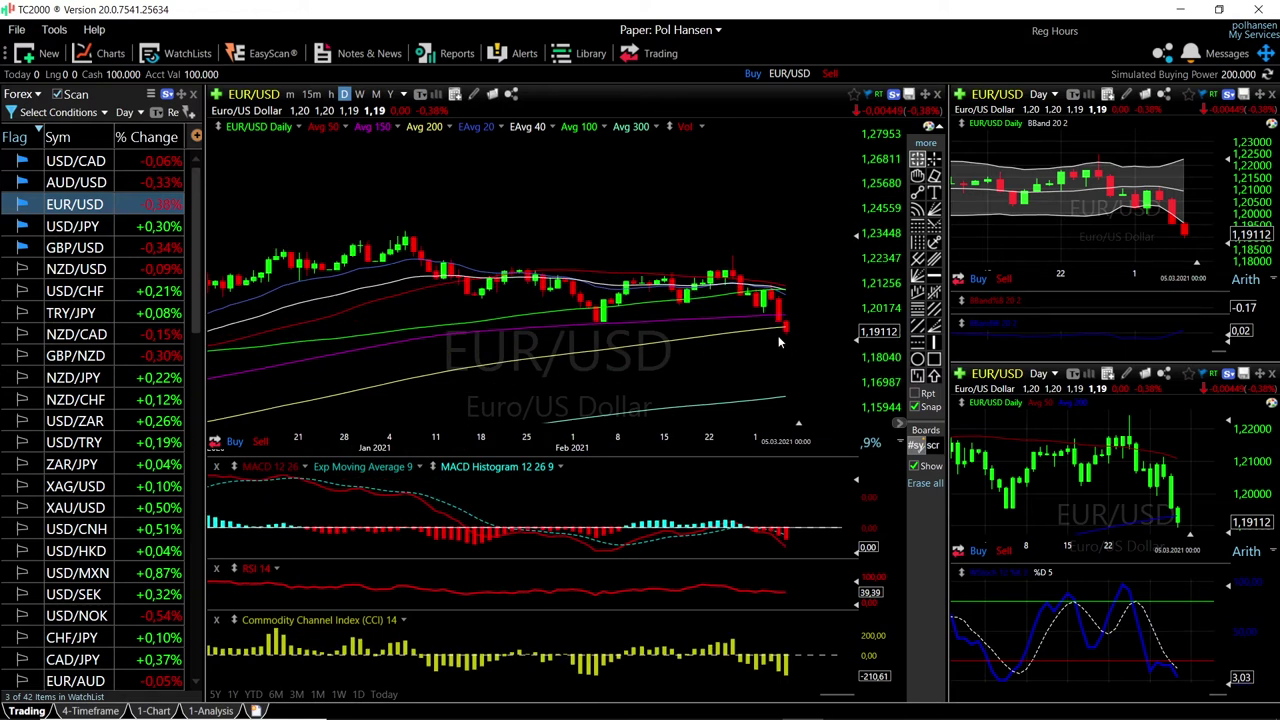
{"action": "scroll", "coordinate": [782, 329], "scroll_direction": "up", "scroll_amount": 2}
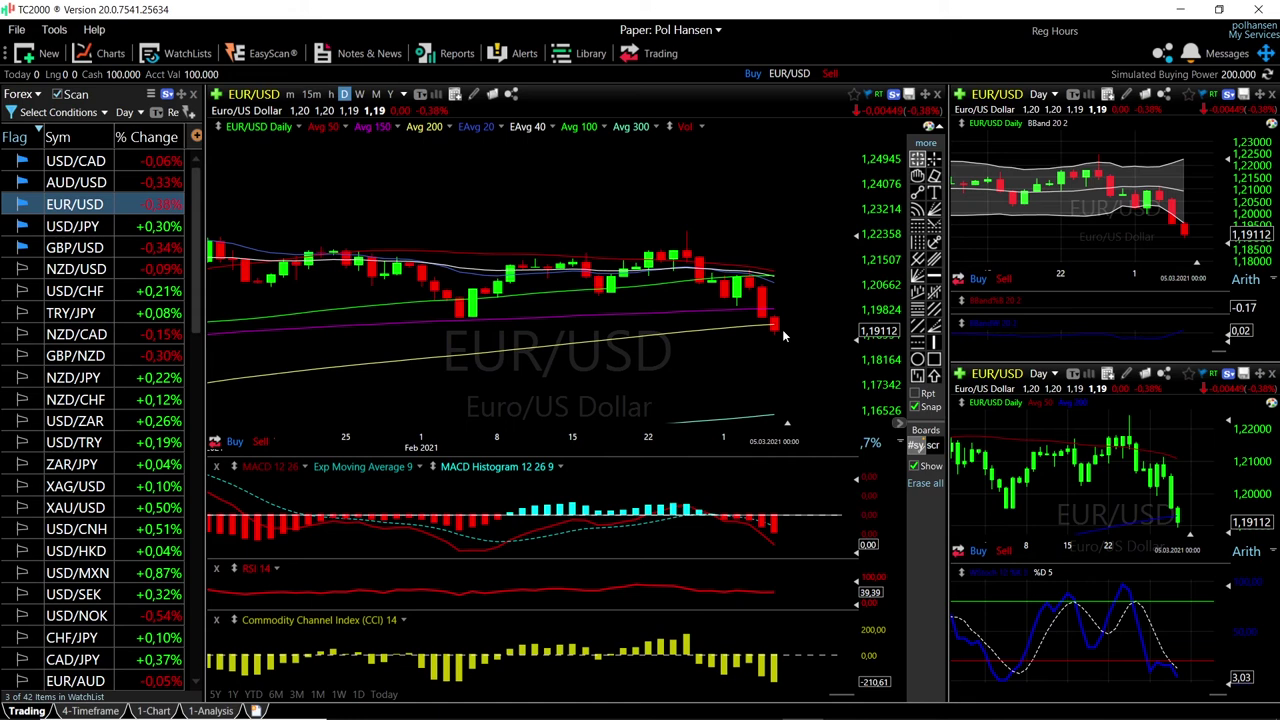
{"action": "scroll", "coordinate": [782, 329], "scroll_direction": "up", "scroll_amount": 1}
{"action": "scroll", "coordinate": [777, 352], "scroll_direction": "down", "scroll_amount": 3}
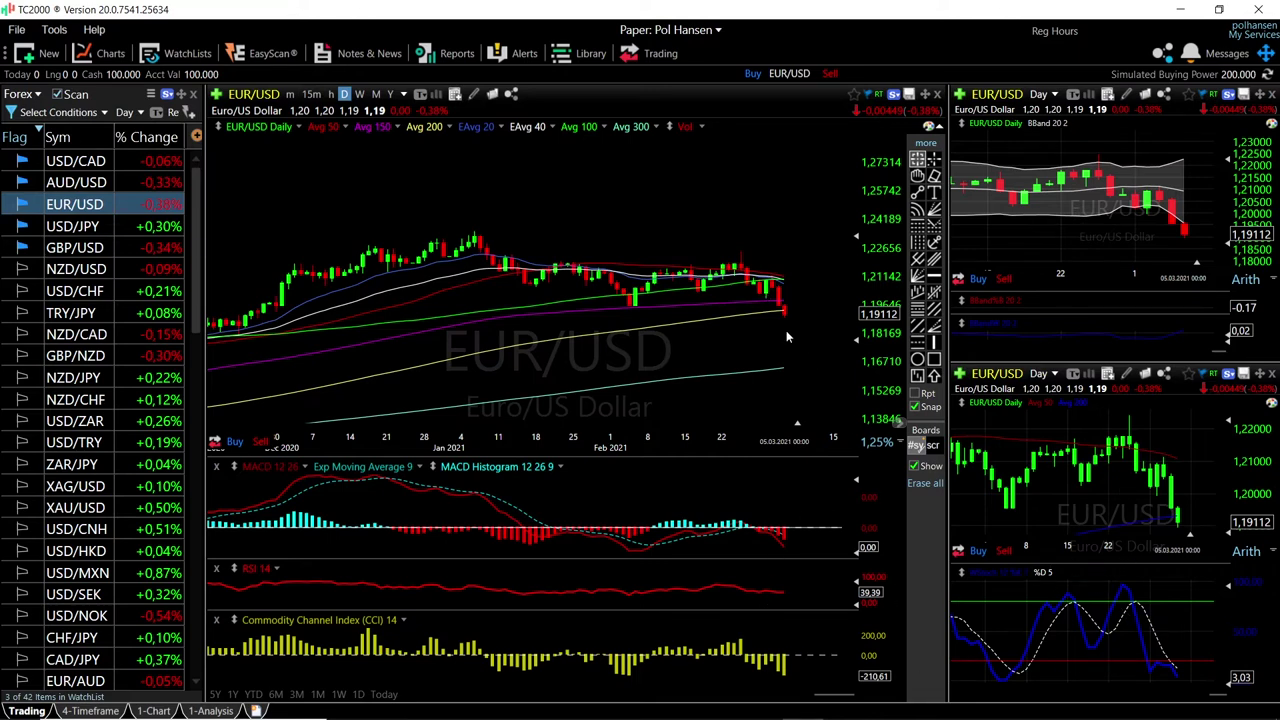
{"action": "scroll", "coordinate": [786, 330], "scroll_direction": "down", "scroll_amount": 1}
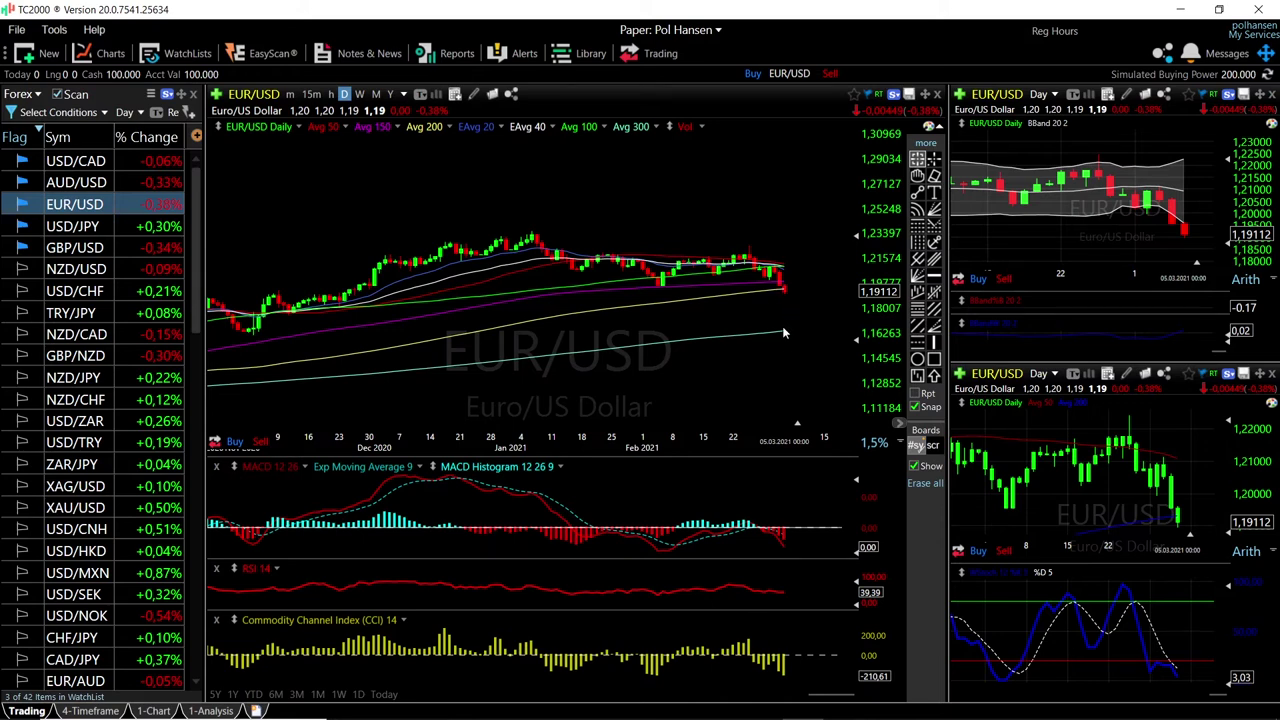
Step: Check the EUR/USD bar values, then move to AUD/USD in the watchlist
{"action": "left_click_drag", "start_coordinate": [788, 297], "coordinate": [785, 331]}
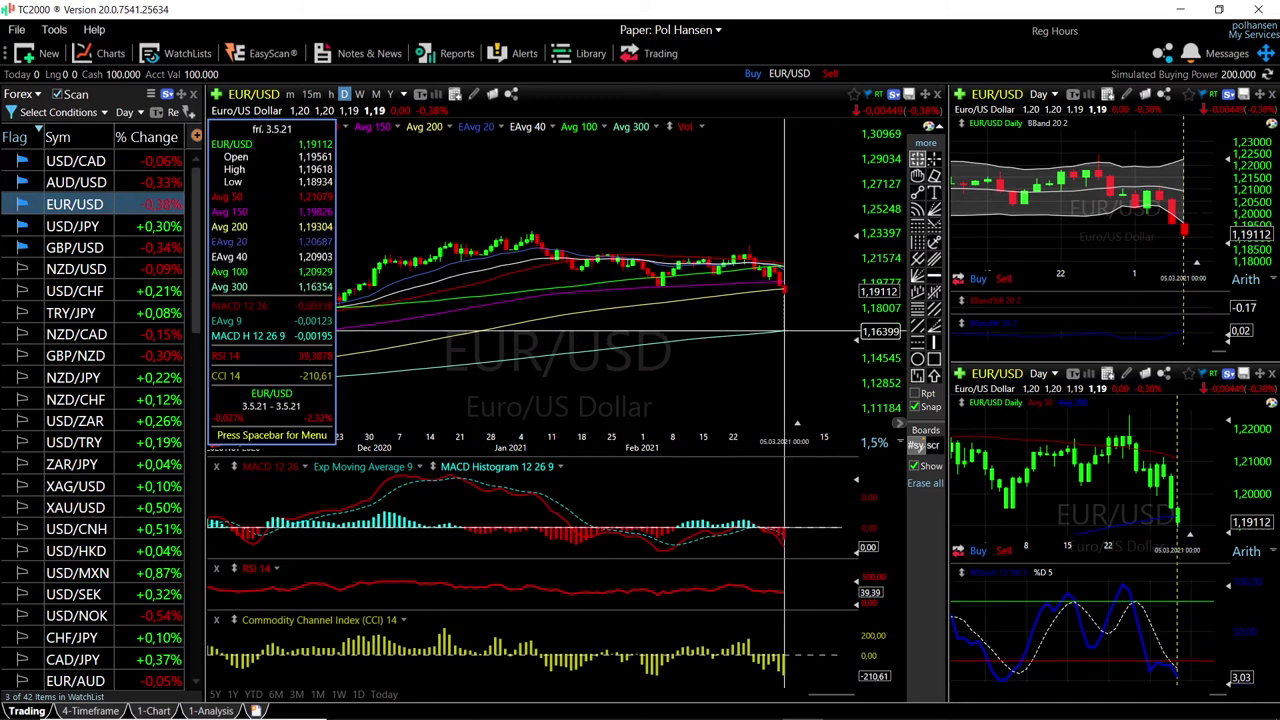
{"action": "left_click_drag", "start_coordinate": [784, 331], "coordinate": [785, 336]}
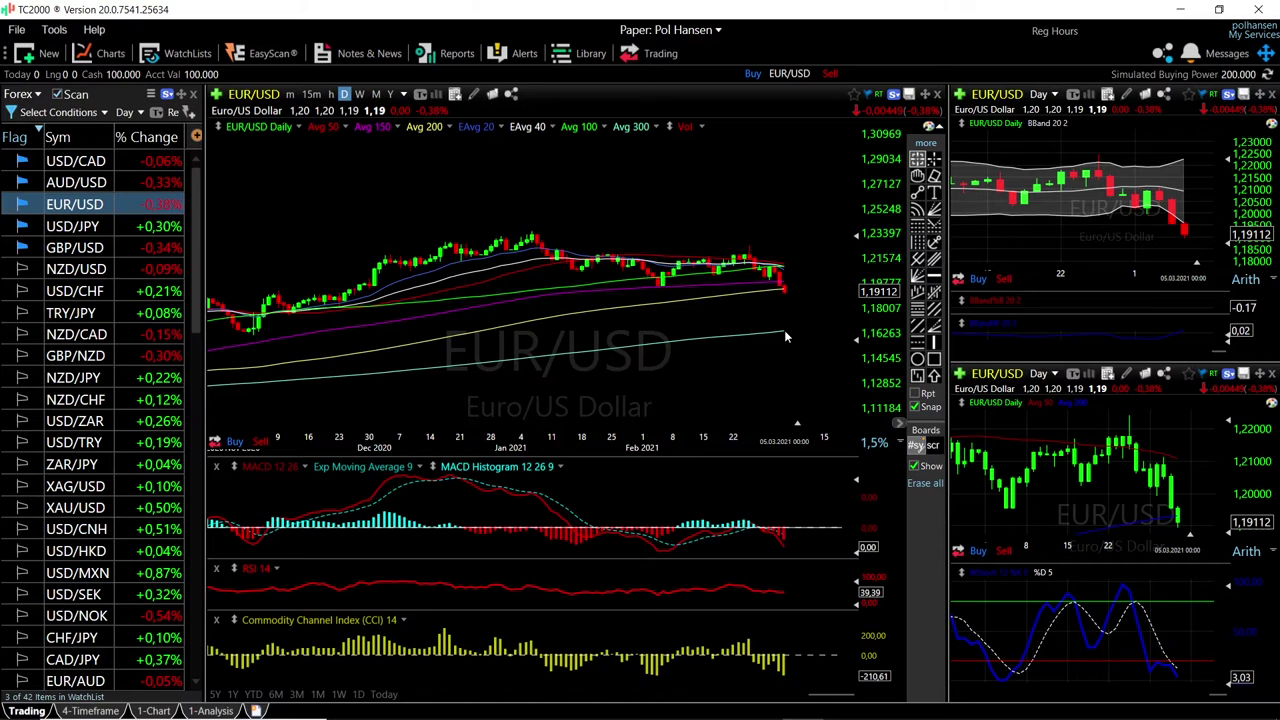
{"action": "scroll", "coordinate": [785, 336], "scroll_direction": "down", "scroll_amount": 5}
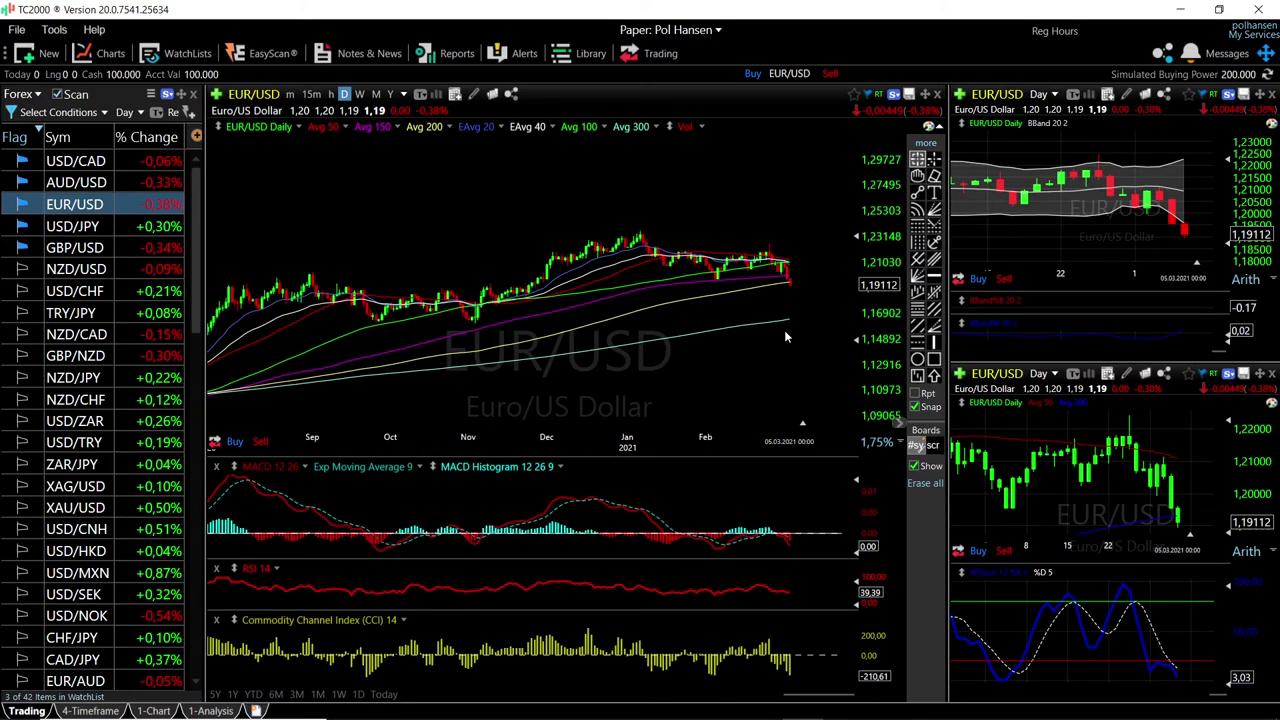
{"action": "key", "text": "Up"}
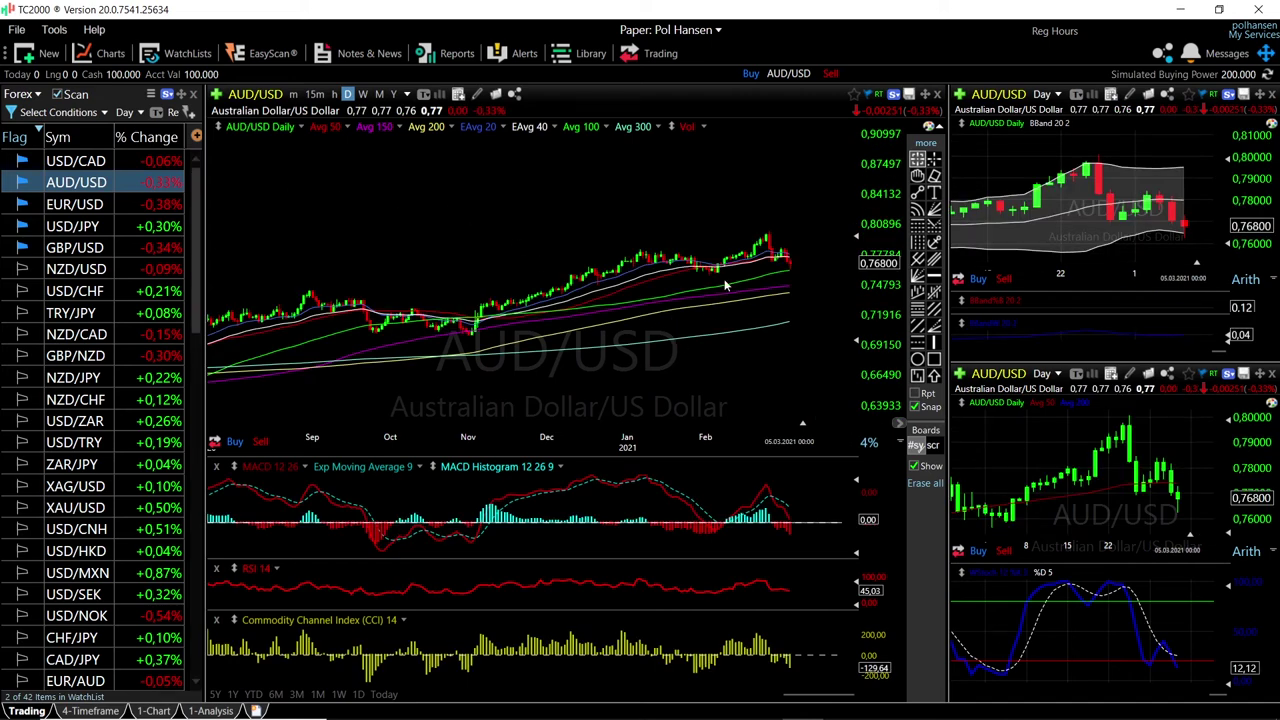
{"action": "scroll", "coordinate": [778, 304], "scroll_direction": "up", "scroll_amount": 6}
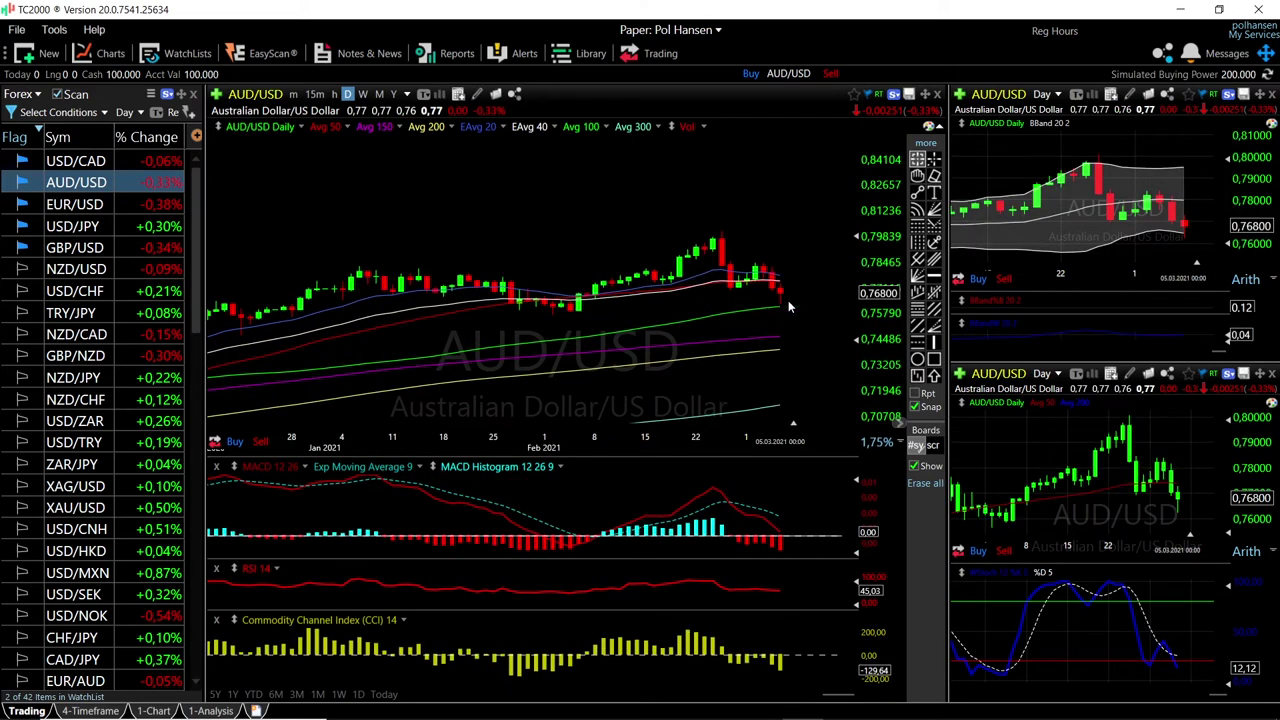
{"action": "left_click", "coordinate": [781, 304]}
{"action": "left_click_drag", "start_coordinate": [781, 305], "coordinate": [768, 308]}
{"action": "left_click", "coordinate": [781, 305]}
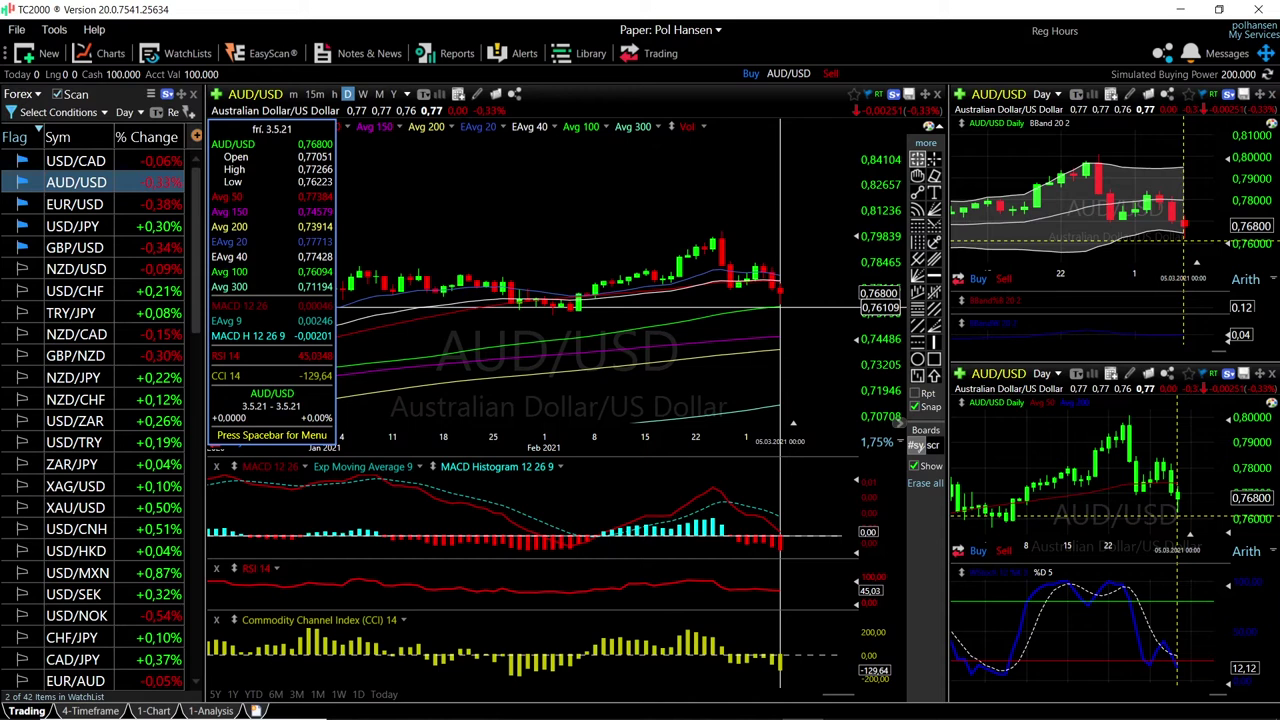
{"action": "left_click_drag", "start_coordinate": [780, 305], "coordinate": [782, 308]}
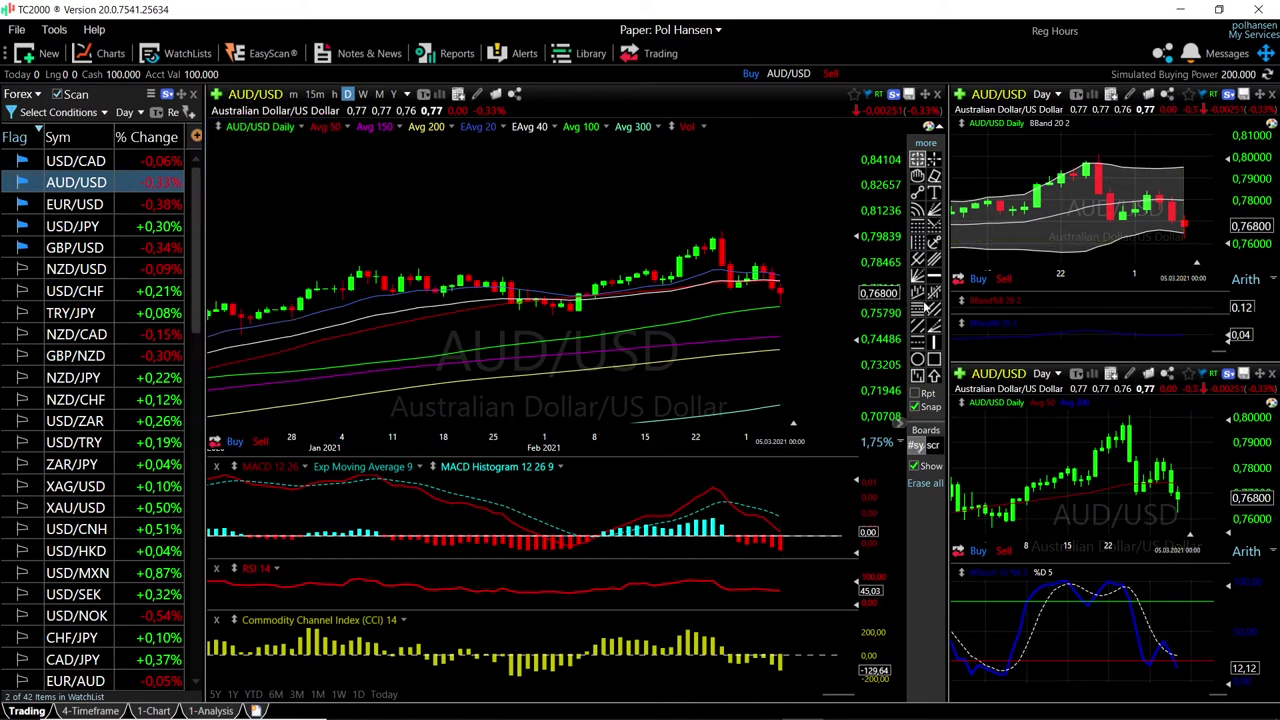
{"action": "scroll", "coordinate": [1186, 230], "scroll_direction": "down", "scroll_amount": 3}
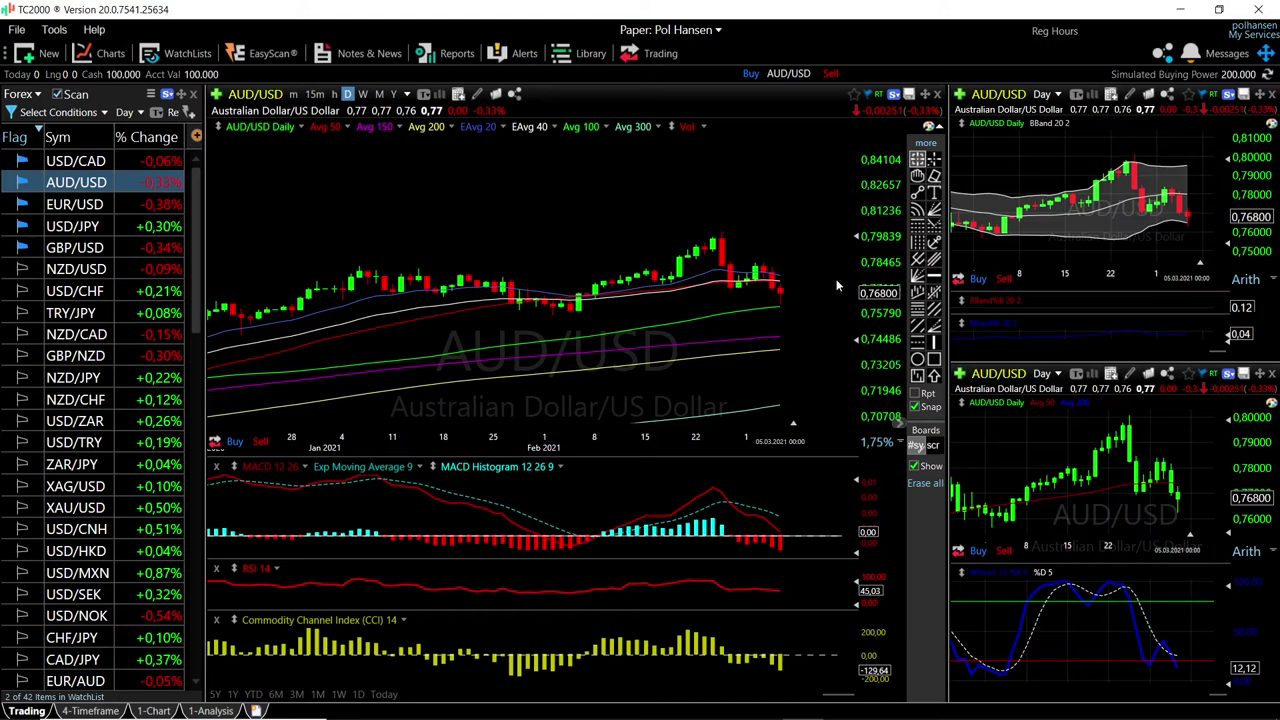
Step: Draw a falling trendline from the February peak and a lower converging trendline beneath recent candles
{"action": "left_click", "coordinate": [919, 191]}
{"action": "left_click_drag", "start_coordinate": [716, 229], "coordinate": [797, 284]}
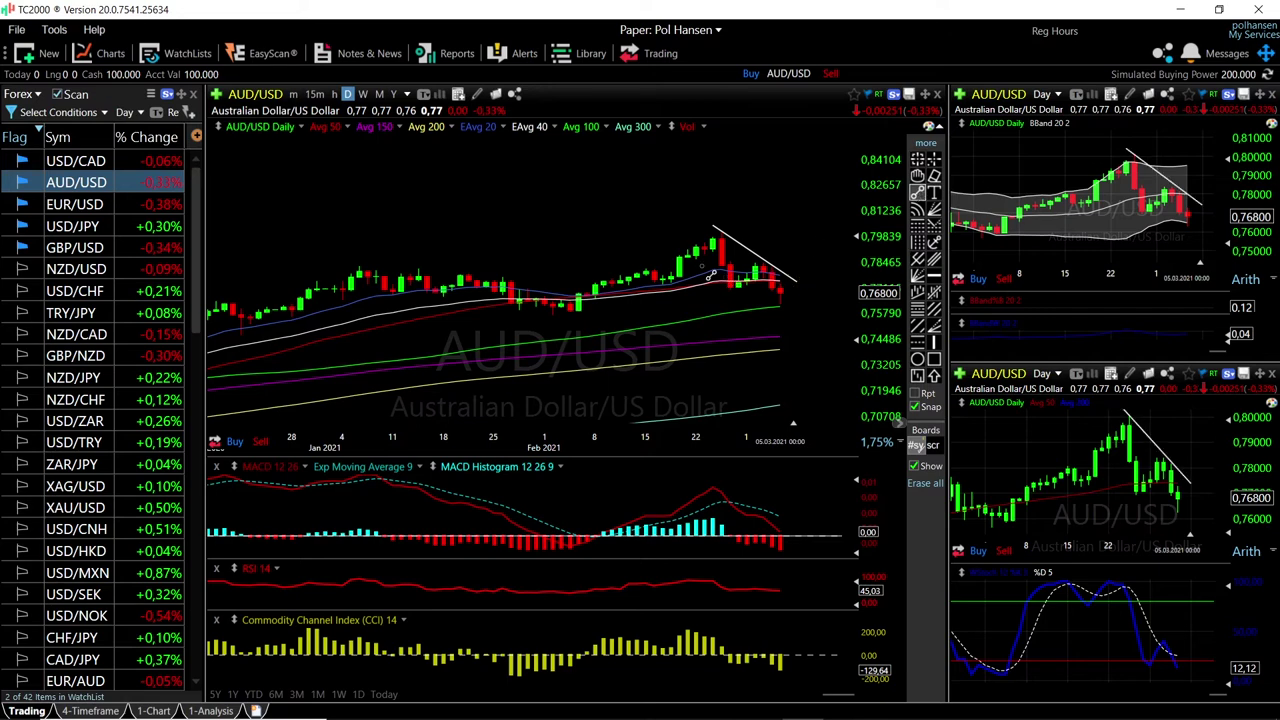
{"action": "mouse_move", "coordinate": [676, 278]}
{"action": "left_mouse_down"}
{"action": "mouse_move", "coordinate": [805, 316]}
{"action": "mouse_move", "coordinate": [781, 303]}
{"action": "left_mouse_up"}
{"action": "left_click_drag", "start_coordinate": [678, 280], "coordinate": [676, 270]}
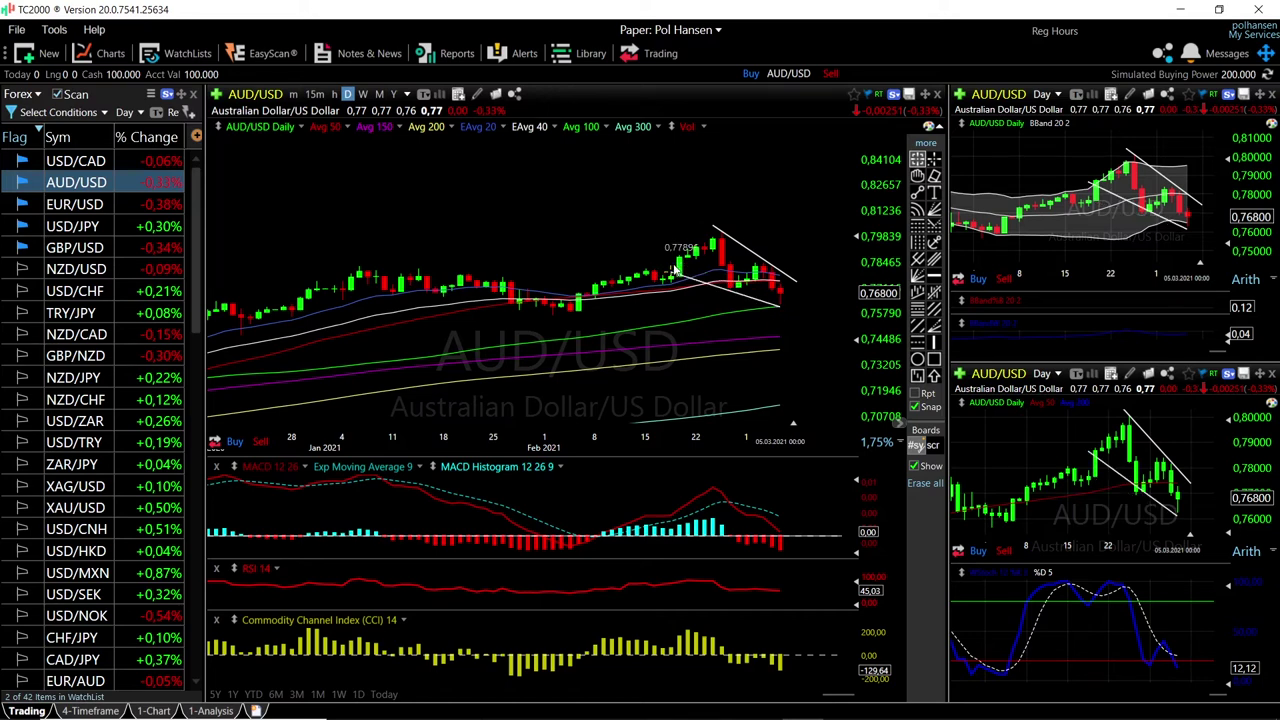
Step: Read values at the chart's right edge, measure into the next day, and inspect the upper trendline
{"action": "left_click", "coordinate": [789, 300]}
{"action": "left_click_drag", "start_coordinate": [796, 303], "coordinate": [797, 337]}
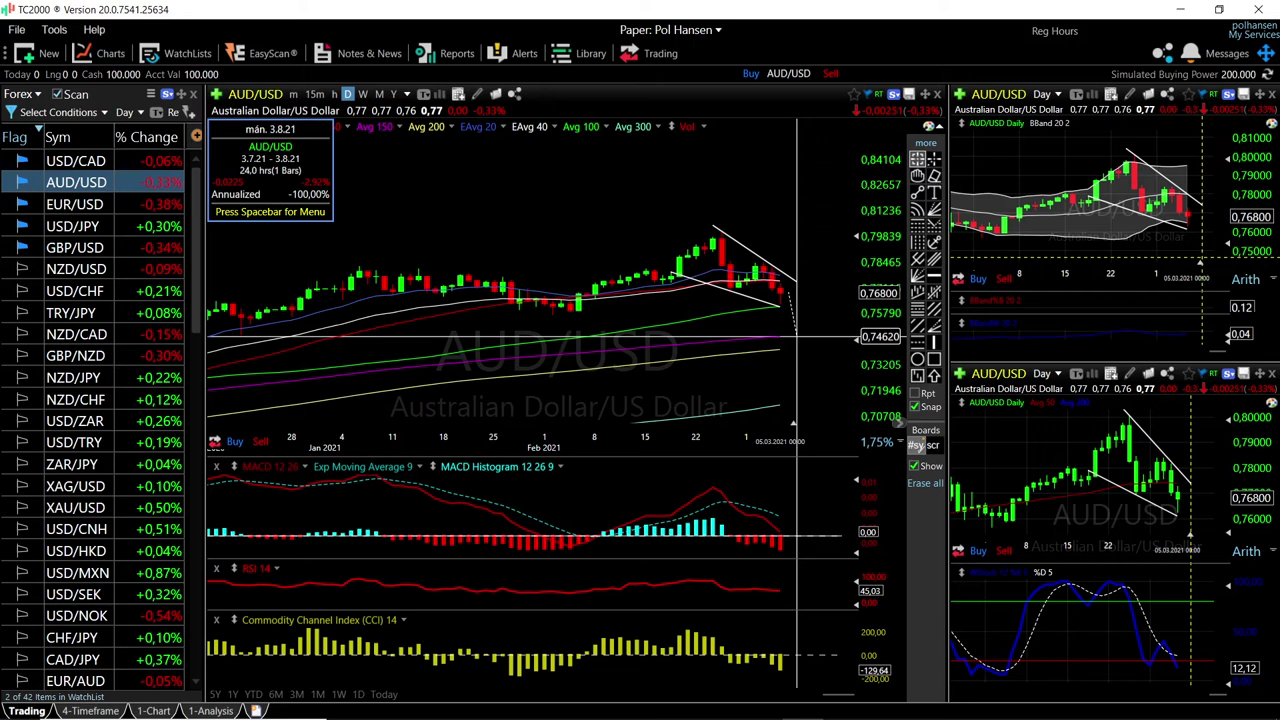
{"action": "left_click_drag", "start_coordinate": [797, 337], "coordinate": [797, 337]}
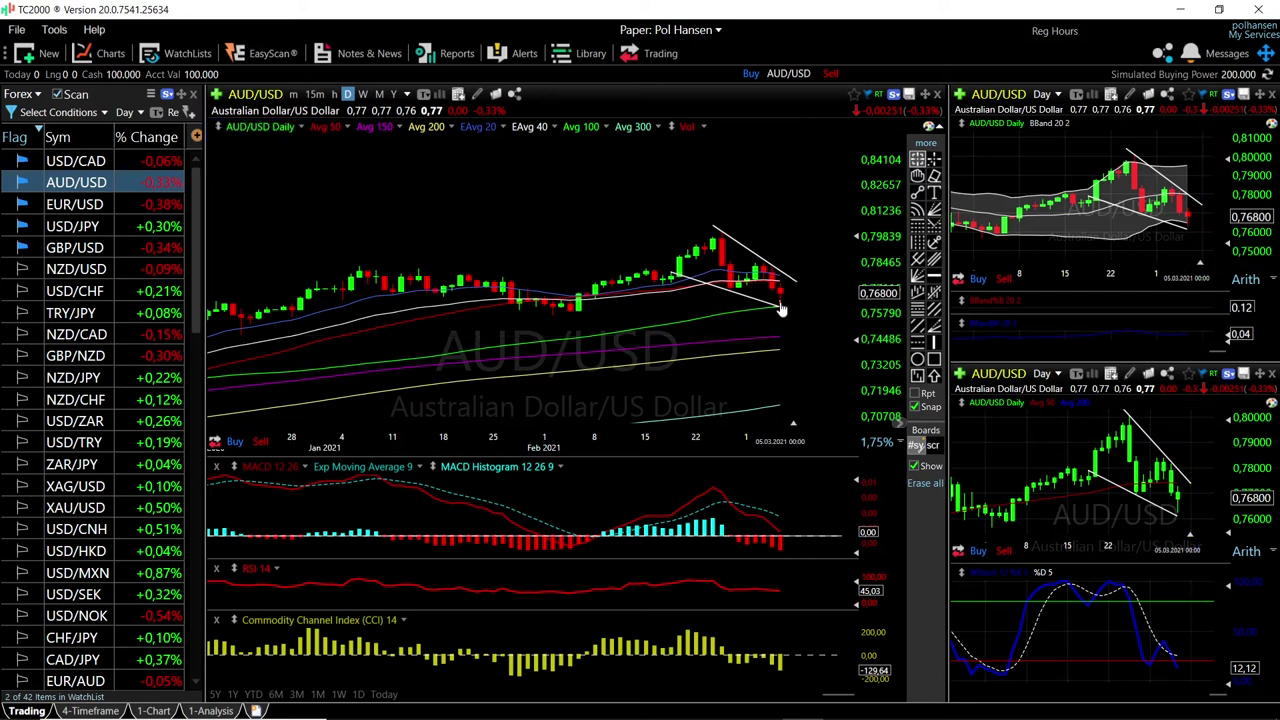
{"action": "left_click", "coordinate": [786, 278]}
{"action": "left_click", "coordinate": [789, 340]}
Step: Load USD/CAD, zoom its daily chart back to December 2020, and read the last bar values
{"action": "left_click", "coordinate": [75, 160]}
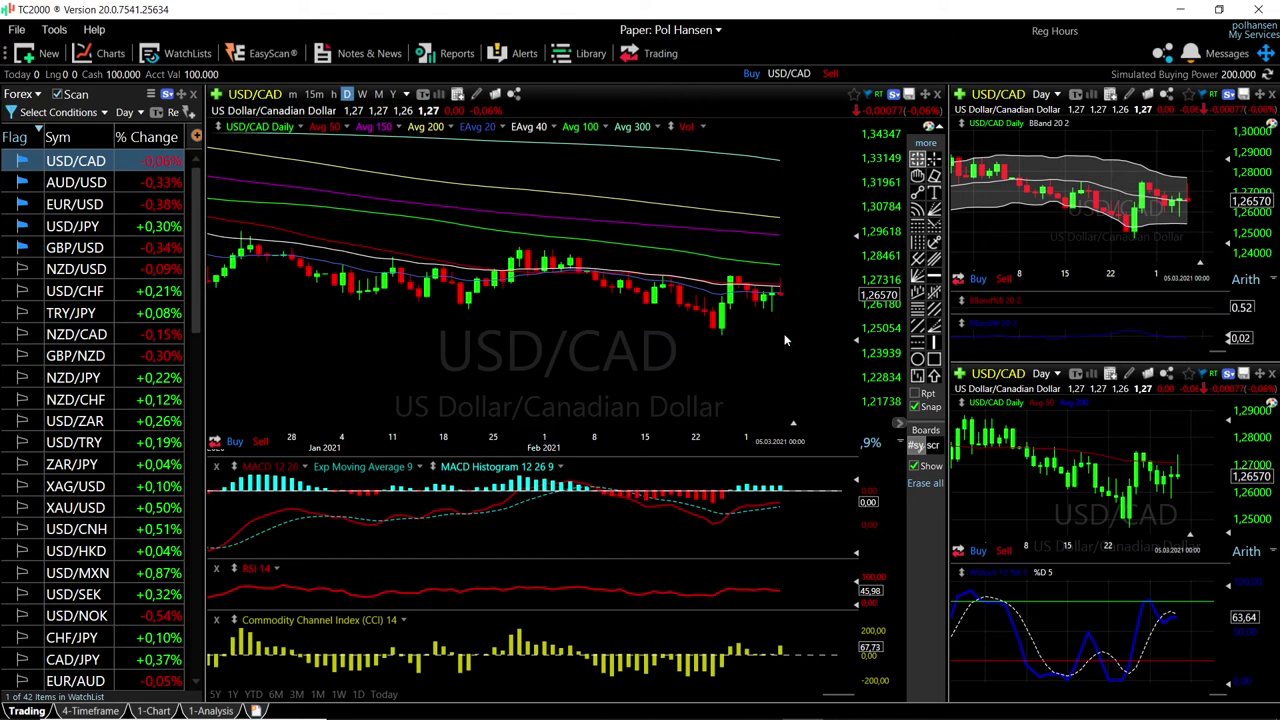
{"action": "scroll", "coordinate": [780, 337], "scroll_direction": "down", "scroll_amount": 2}
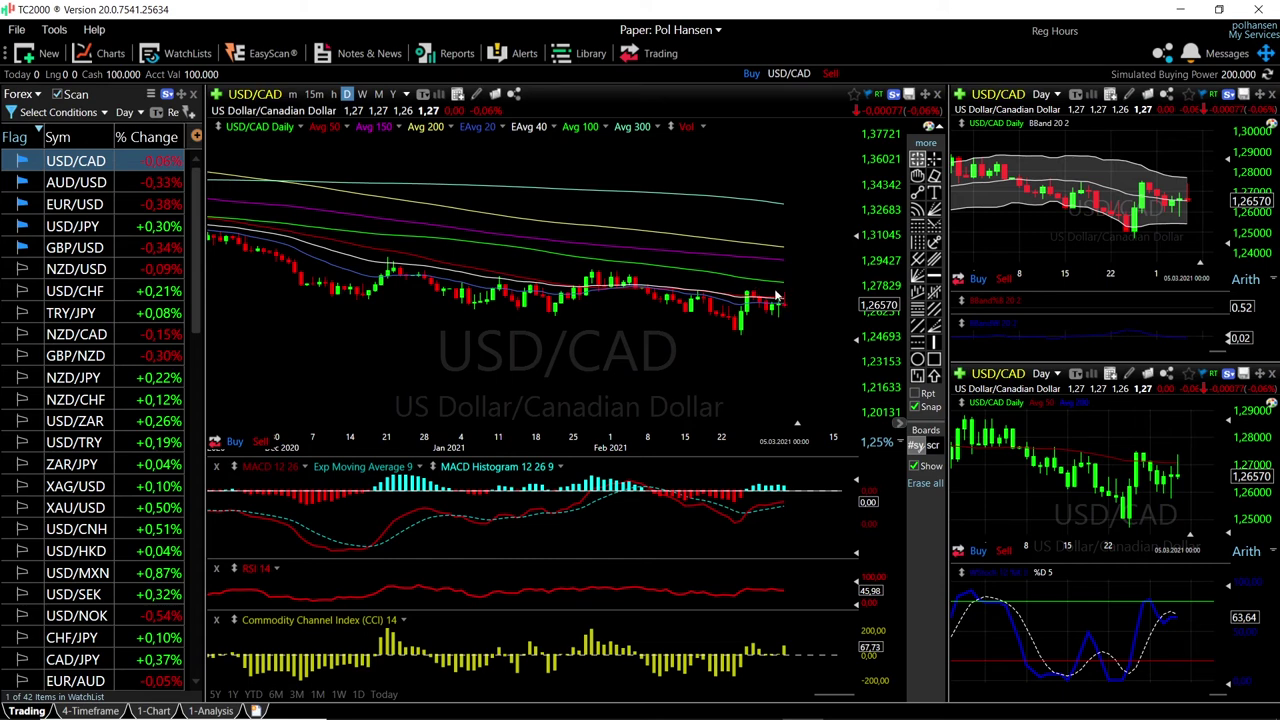
{"action": "scroll", "coordinate": [784, 329], "scroll_direction": "up", "scroll_amount": 2}
{"action": "scroll", "coordinate": [784, 329], "scroll_direction": "up", "scroll_amount": 2}
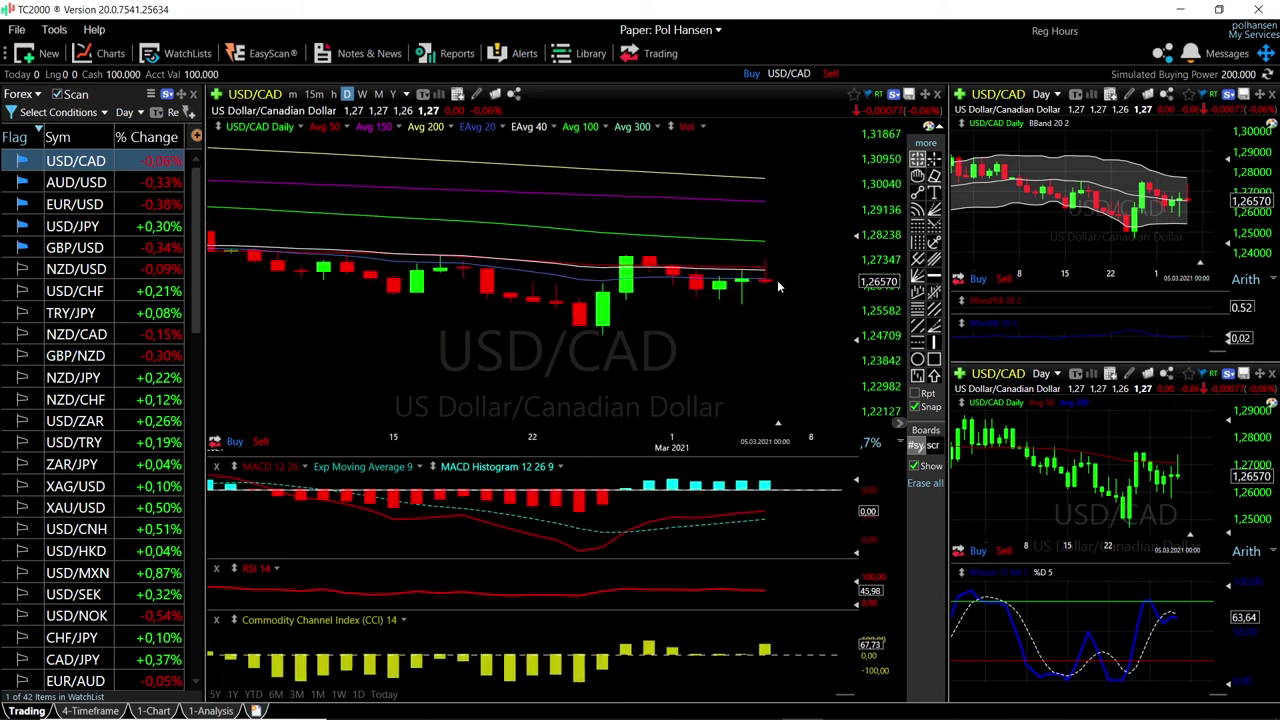
{"action": "scroll", "coordinate": [793, 326], "scroll_direction": "down", "scroll_amount": 4}
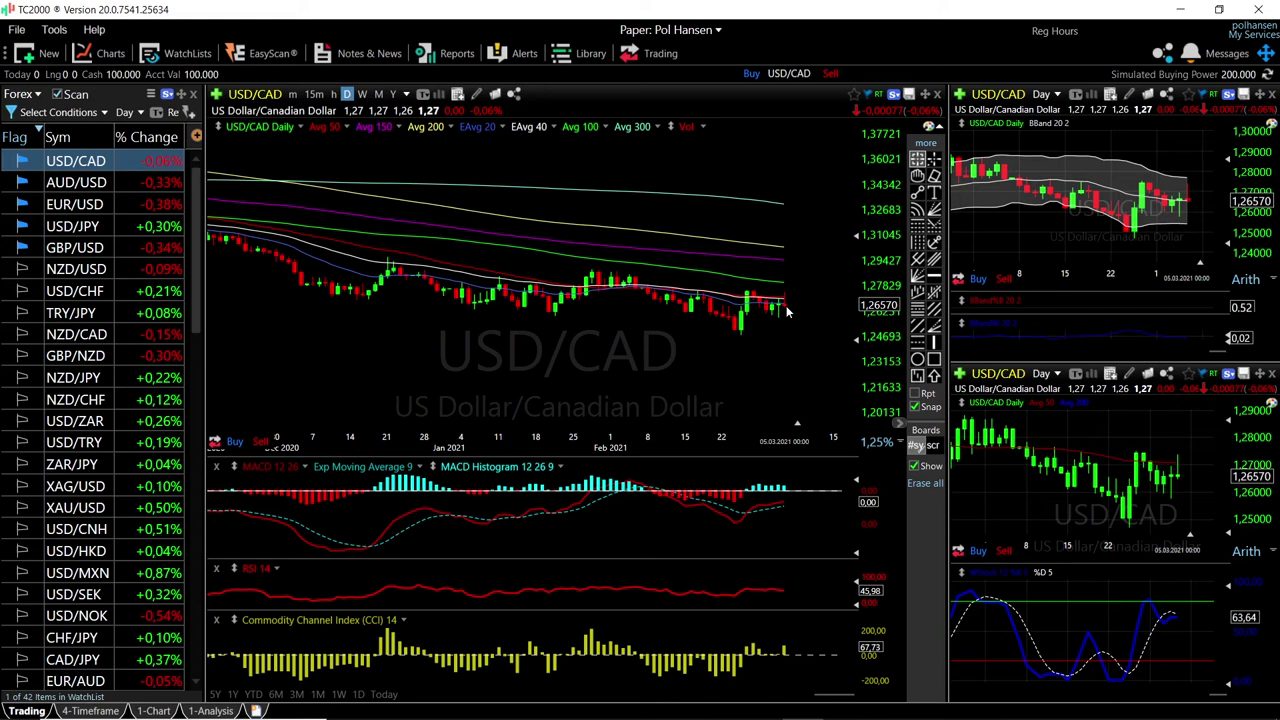
{"action": "left_click_drag", "start_coordinate": [790, 318], "coordinate": [797, 334]}
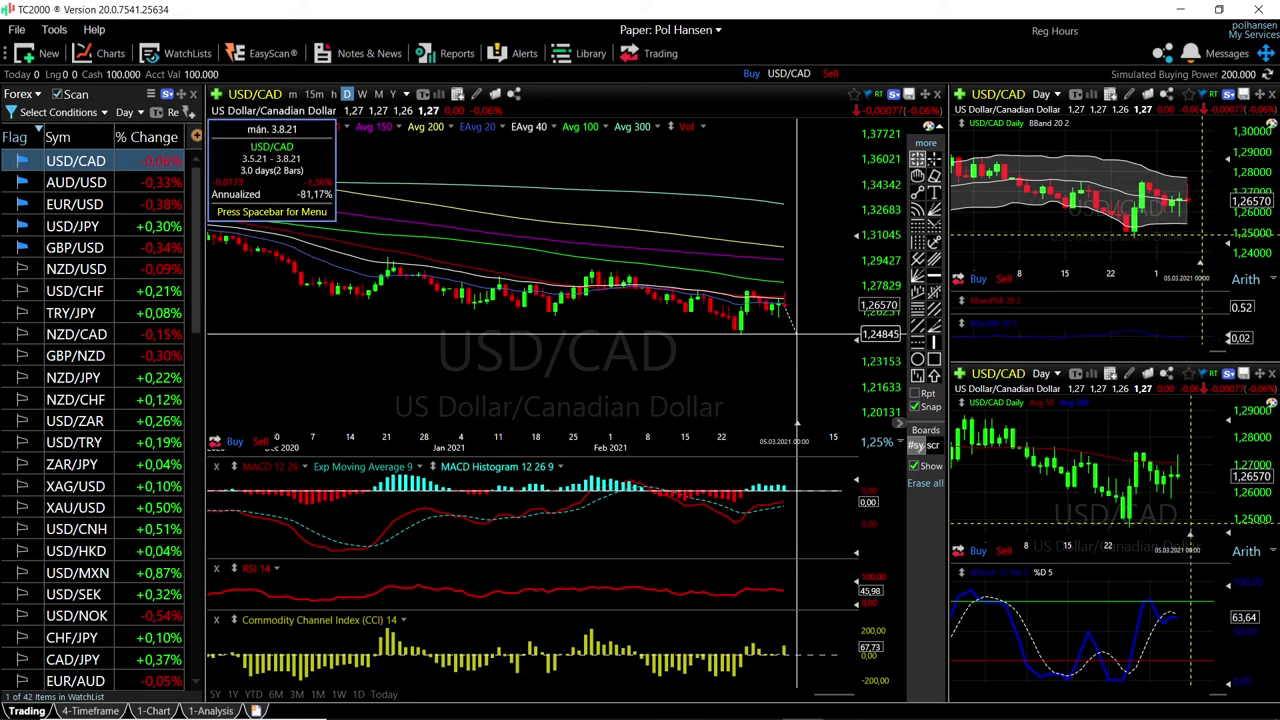